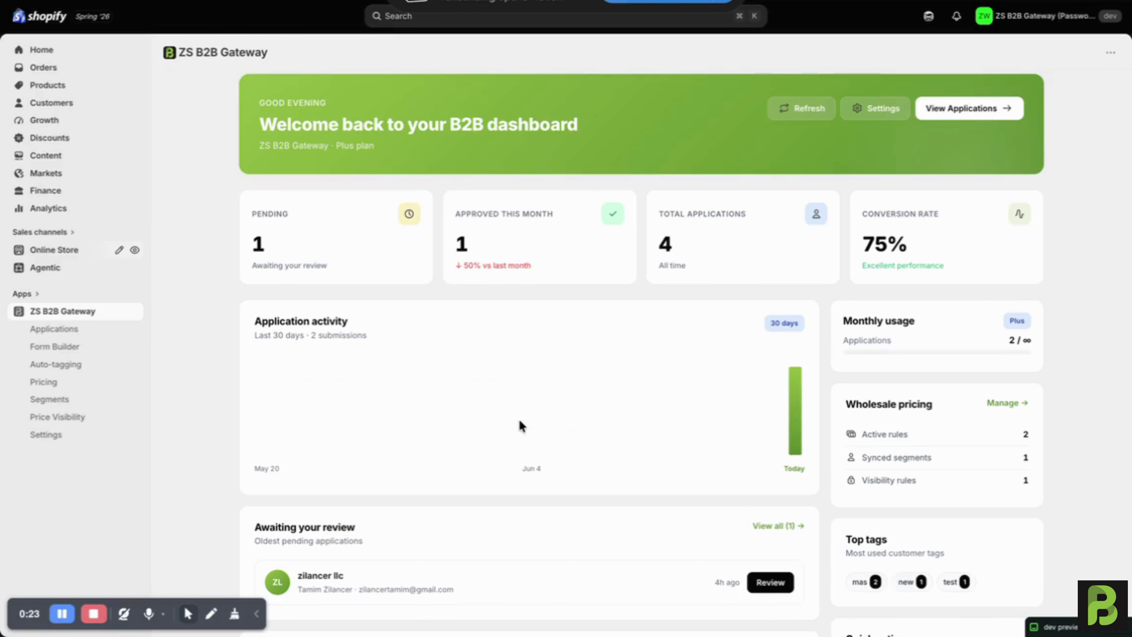
Open the B2B app's Form Builder and look over the wholesale application form's fields and live preview.
scroll(519, 422, "up", 2)
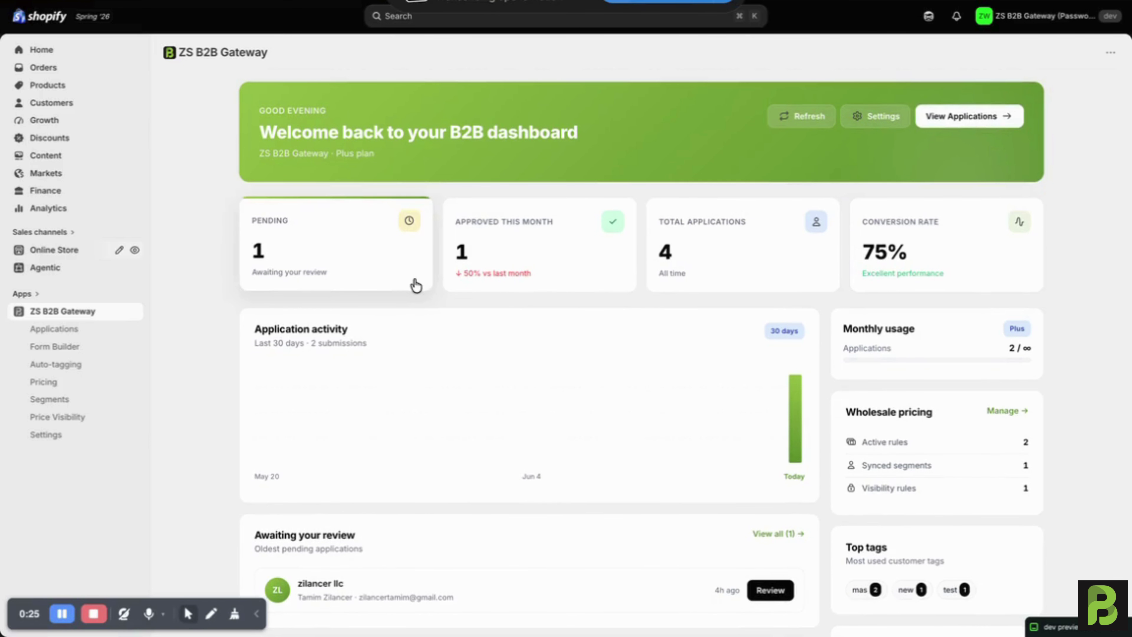
left_click(56, 328)
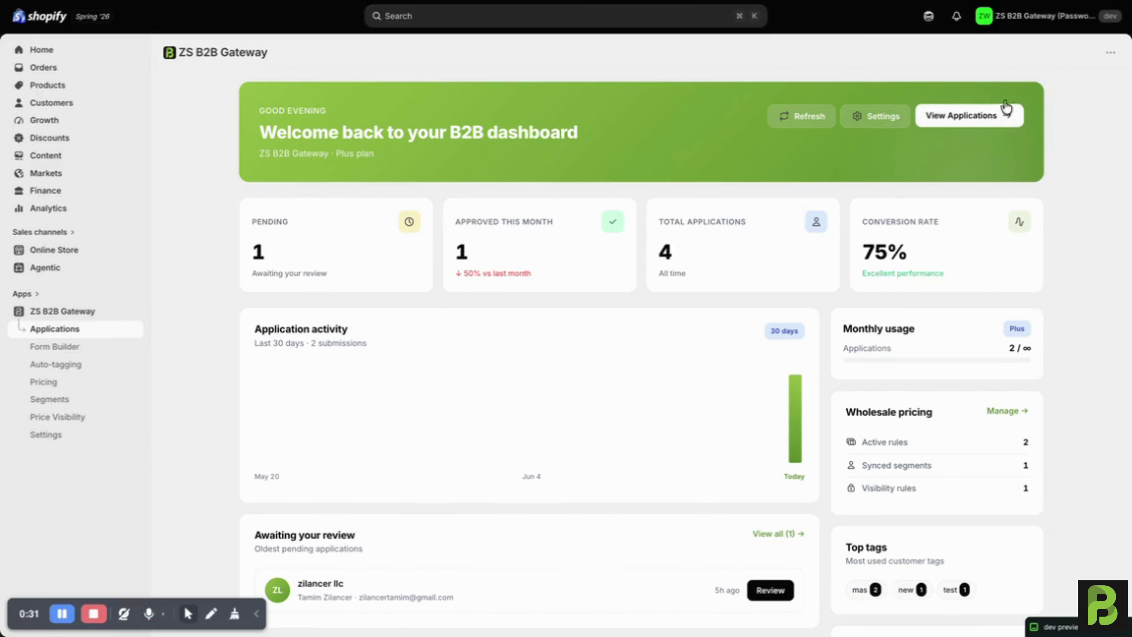
left_click(1007, 111)
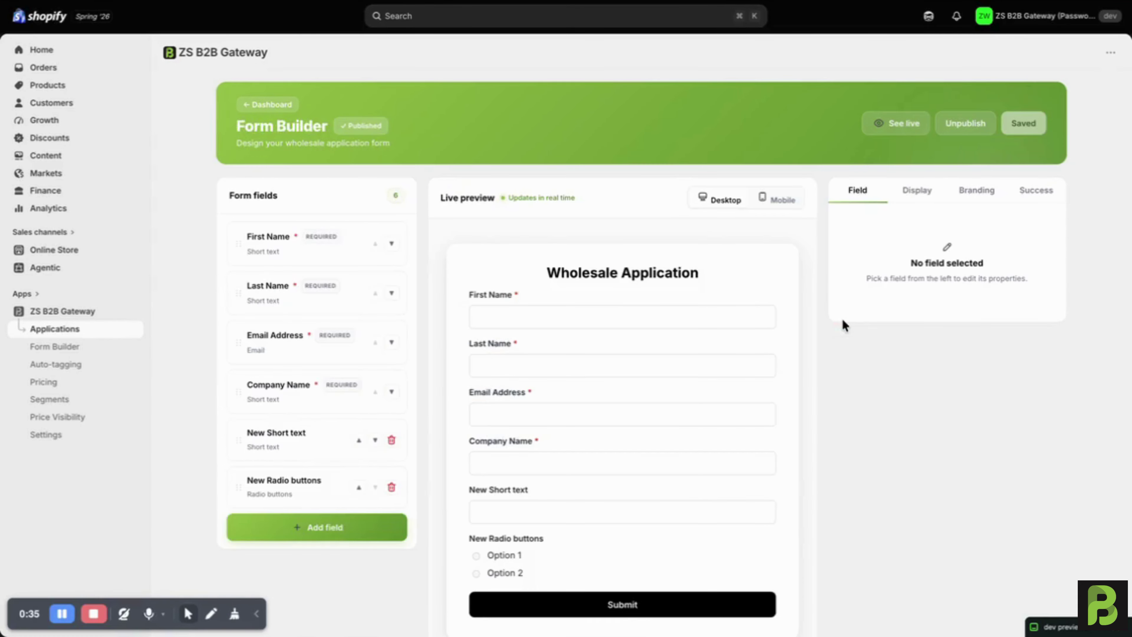
scroll(625, 339, "down", 1)
scroll(625, 340, "up", 1)
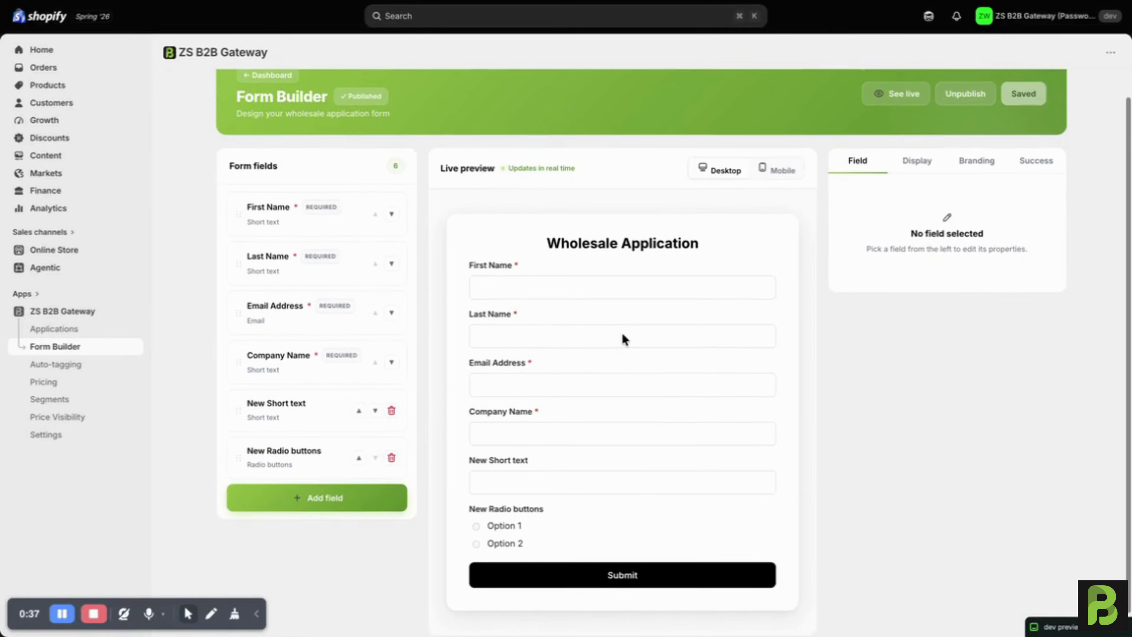
scroll(623, 340, "down", 1)
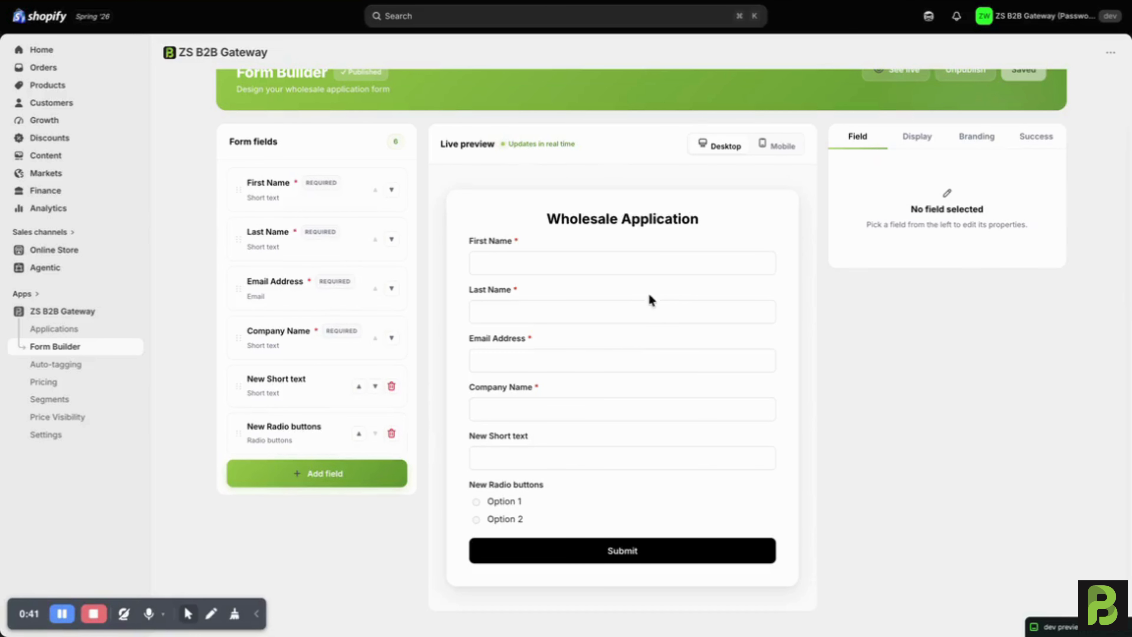
scroll(623, 353, "up", 2)
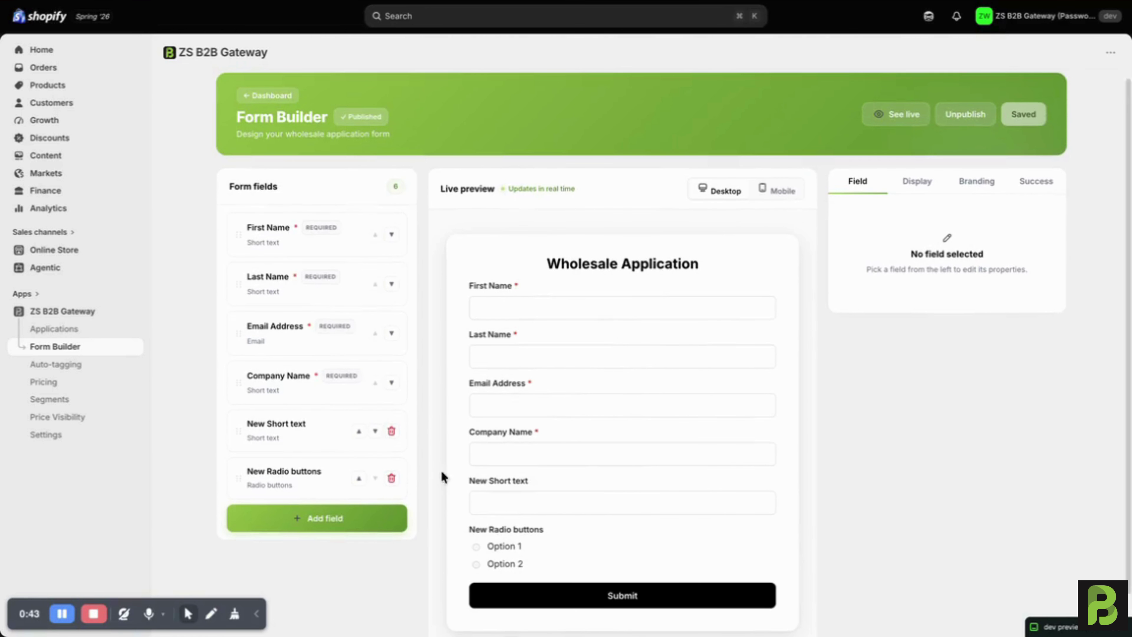
Add a Radio buttons field to the end of the wholesale application form and save the changes.
left_click(356, 517)
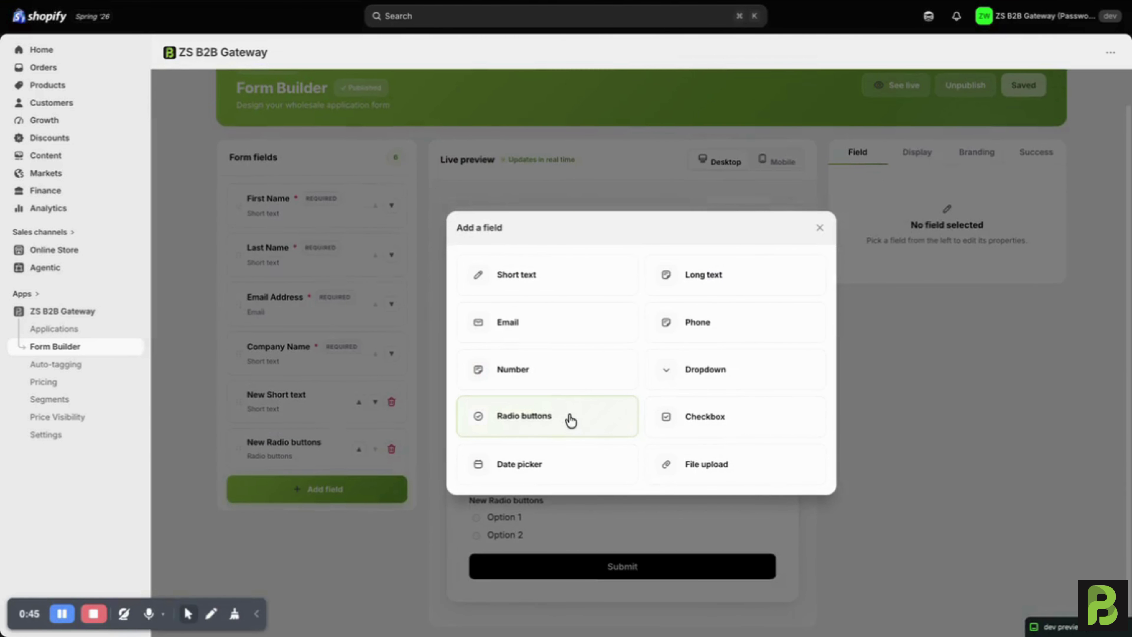
left_click(571, 422)
scroll(575, 455, "down", 3)
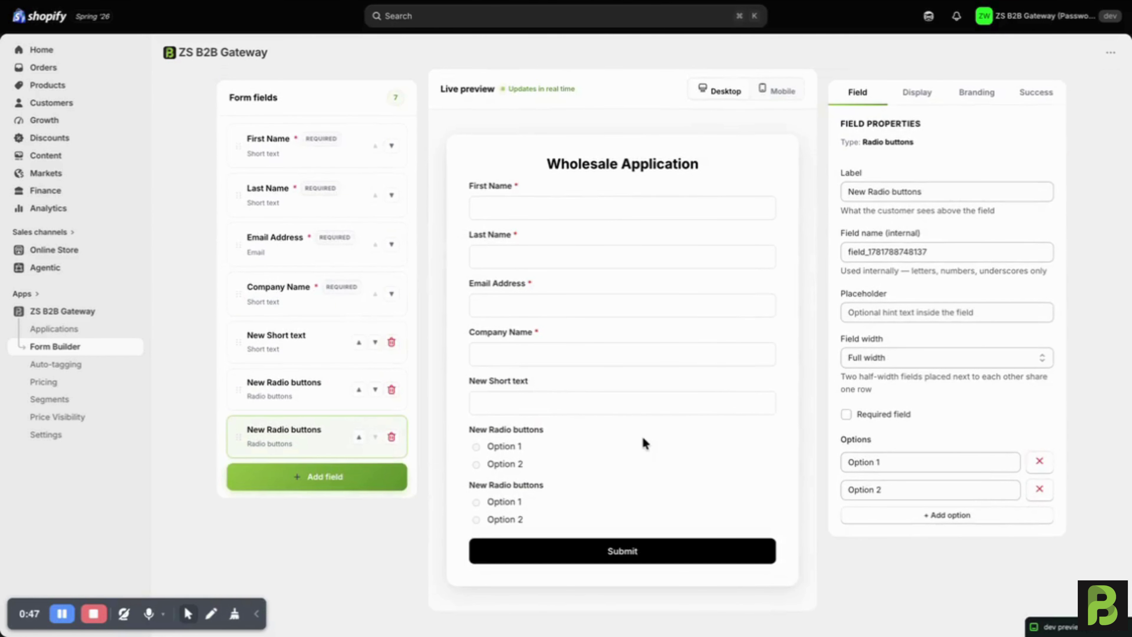
scroll(643, 435, "up", 4)
scroll(643, 436, "down", 1)
left_click(1009, 123)
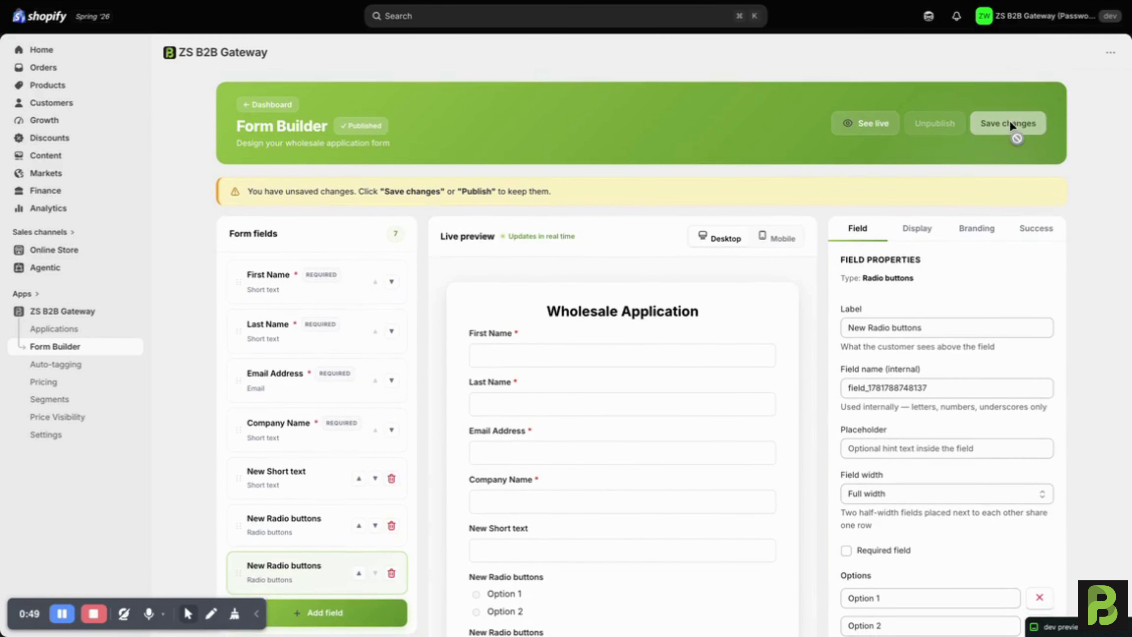
scroll(531, 364, "down", 3)
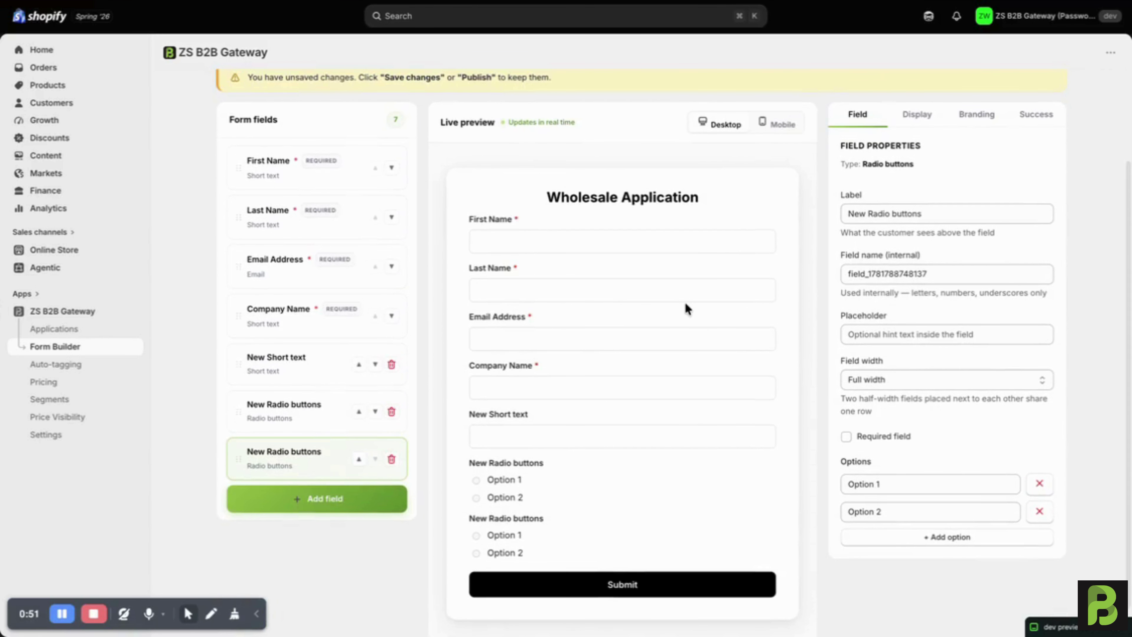
scroll(686, 304, "up", 2)
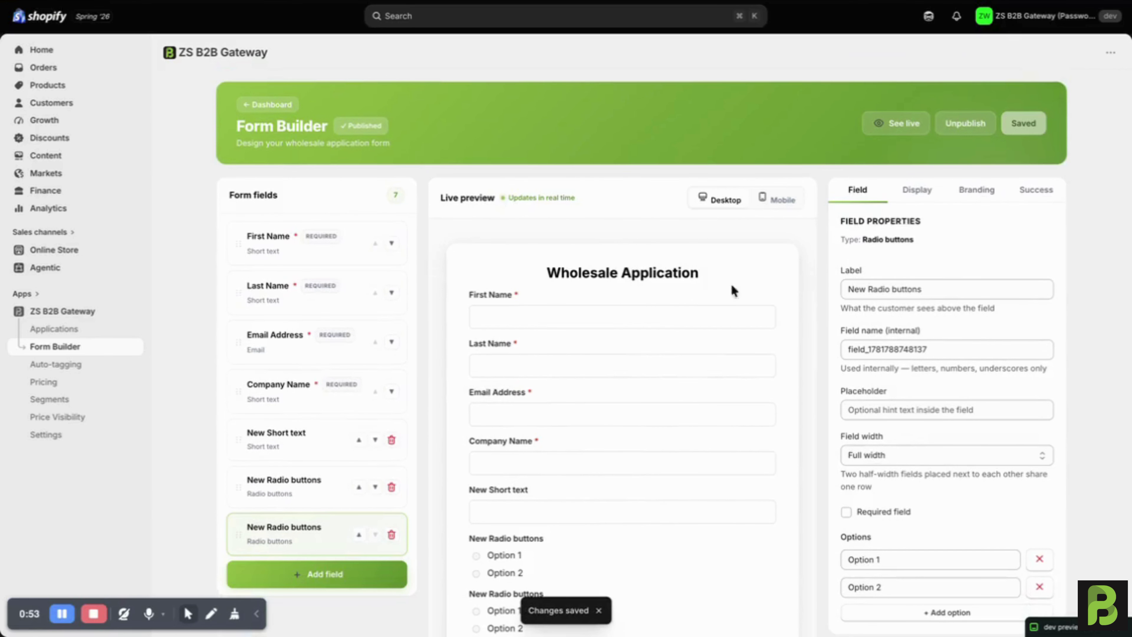
scroll(580, 416, "down", 2)
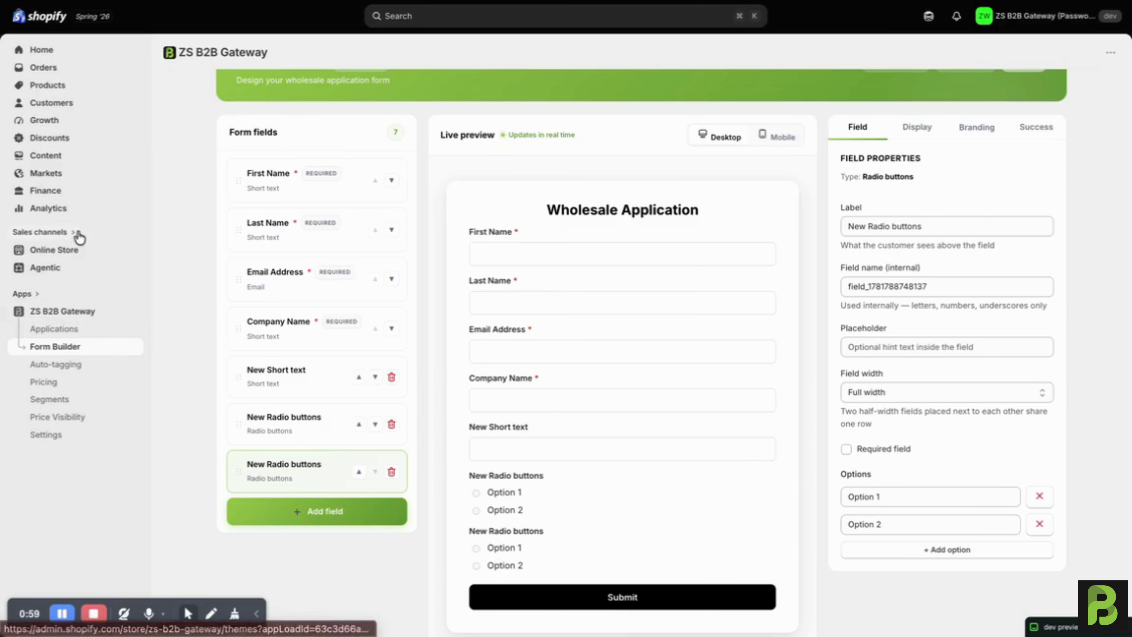
Open the test-data theme for editing and check the Wholesale Application app embed and its floating button on the home page.
left_click(54, 249)
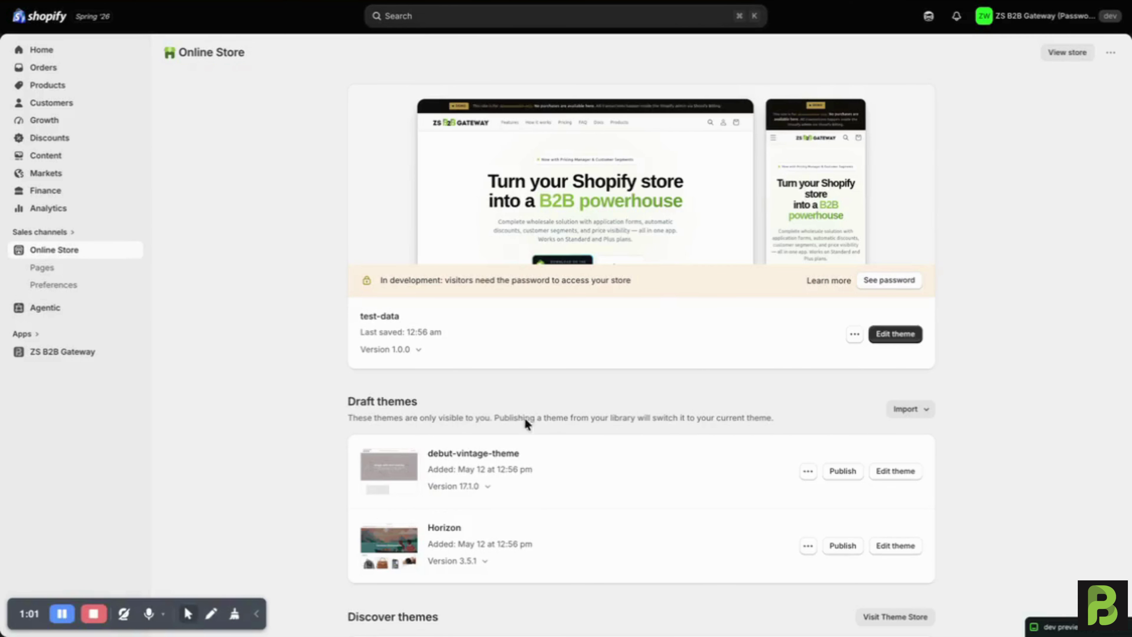
left_click(895, 334)
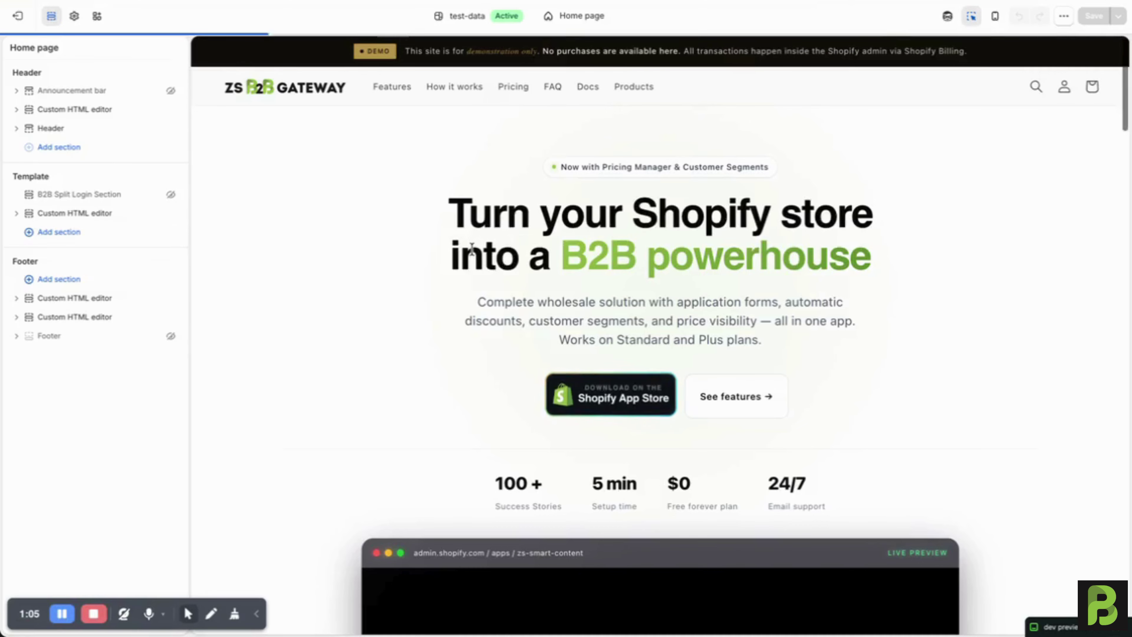
left_click(97, 18)
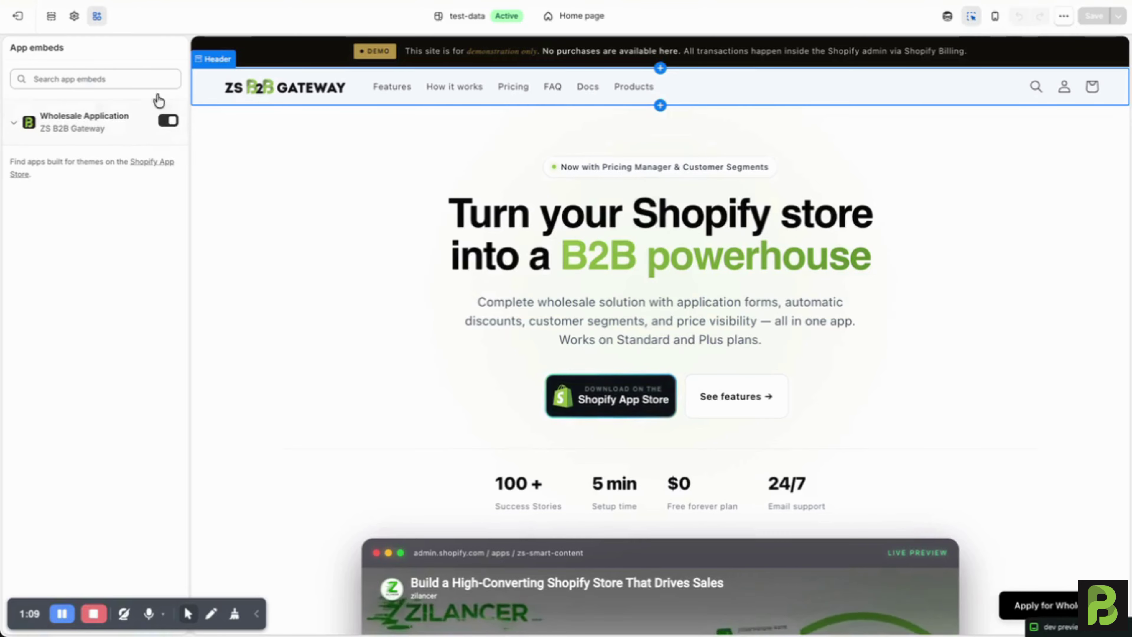
scroll(478, 287, "down", 1)
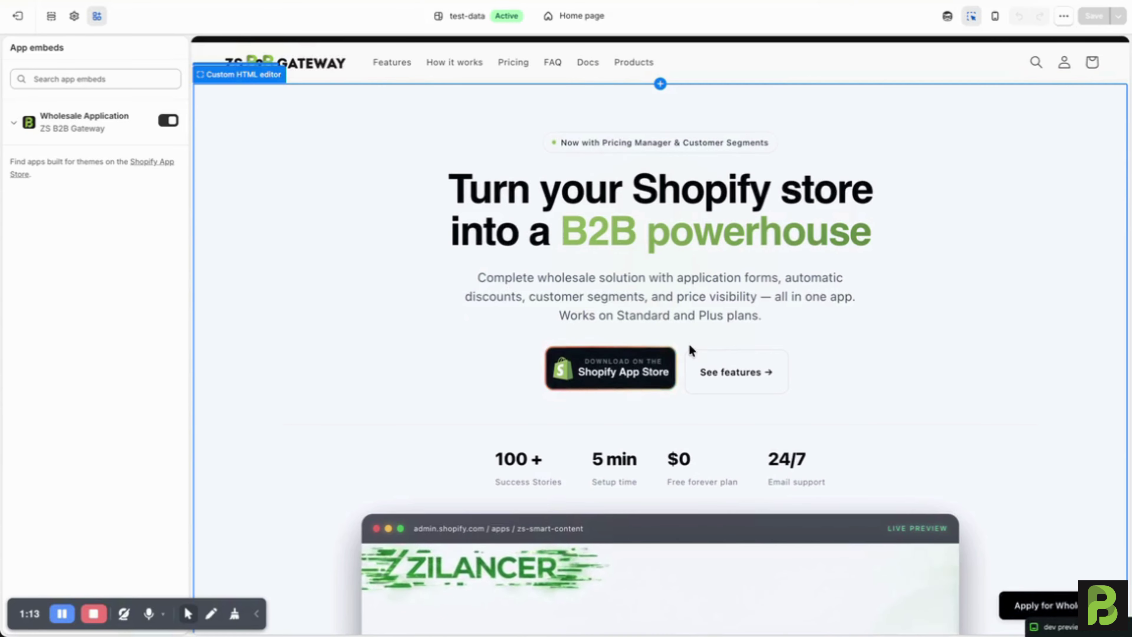
scroll(690, 351, "down", 2)
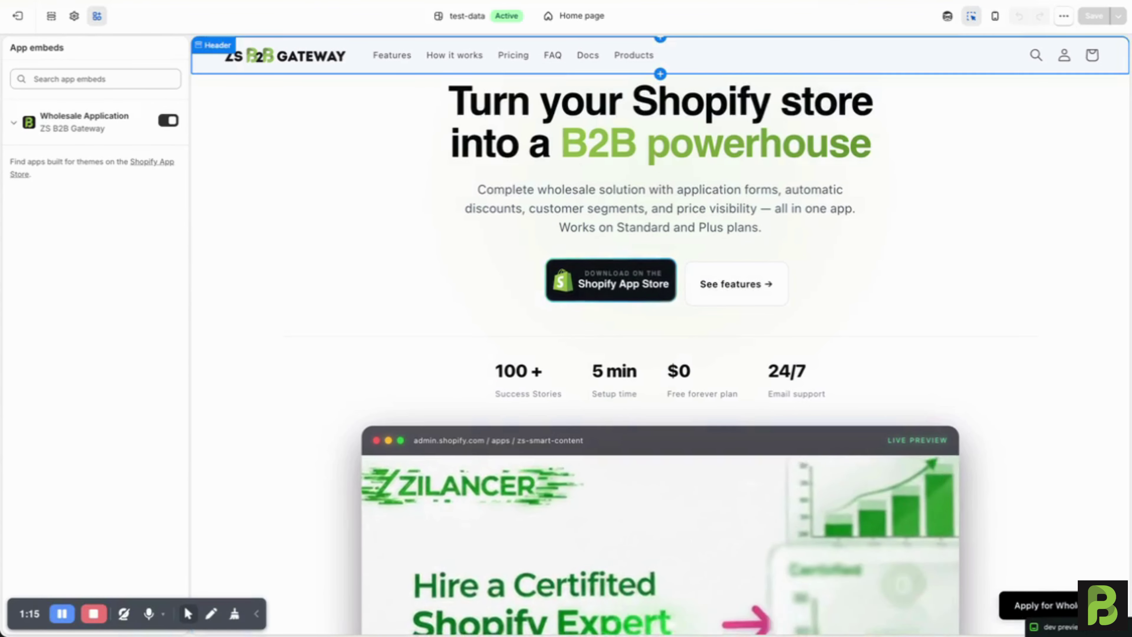
Return to the Form Builder and review the form's display mode, button animation, branding, success and field settings.
key("ctrl+Tab")
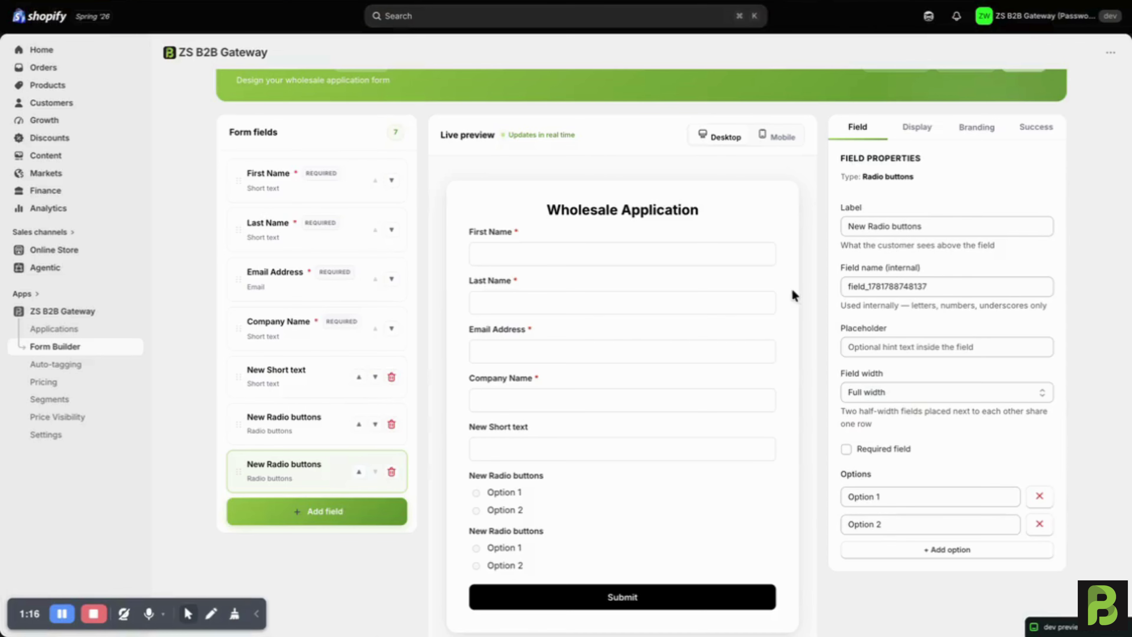
left_click(917, 127)
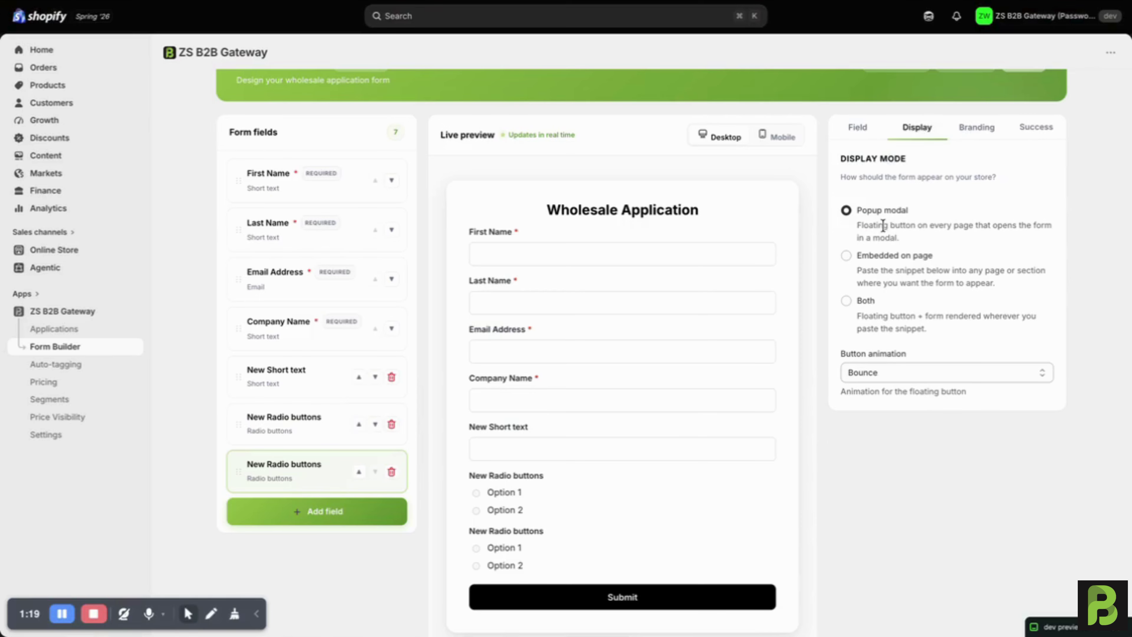
left_click(900, 376)
left_click(894, 466)
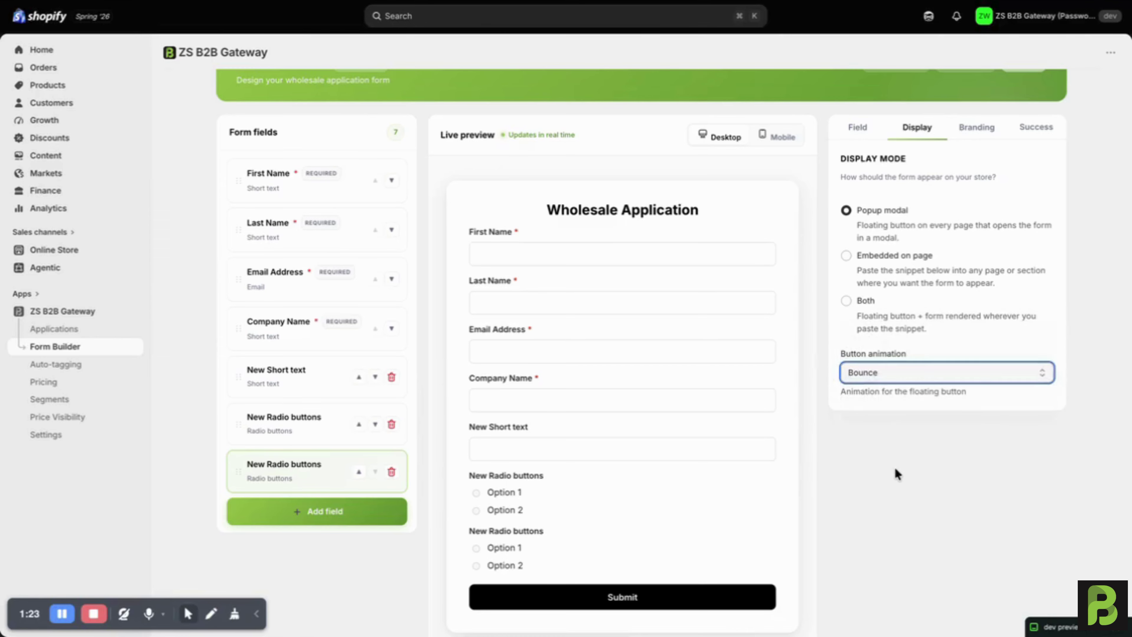
left_click(978, 130)
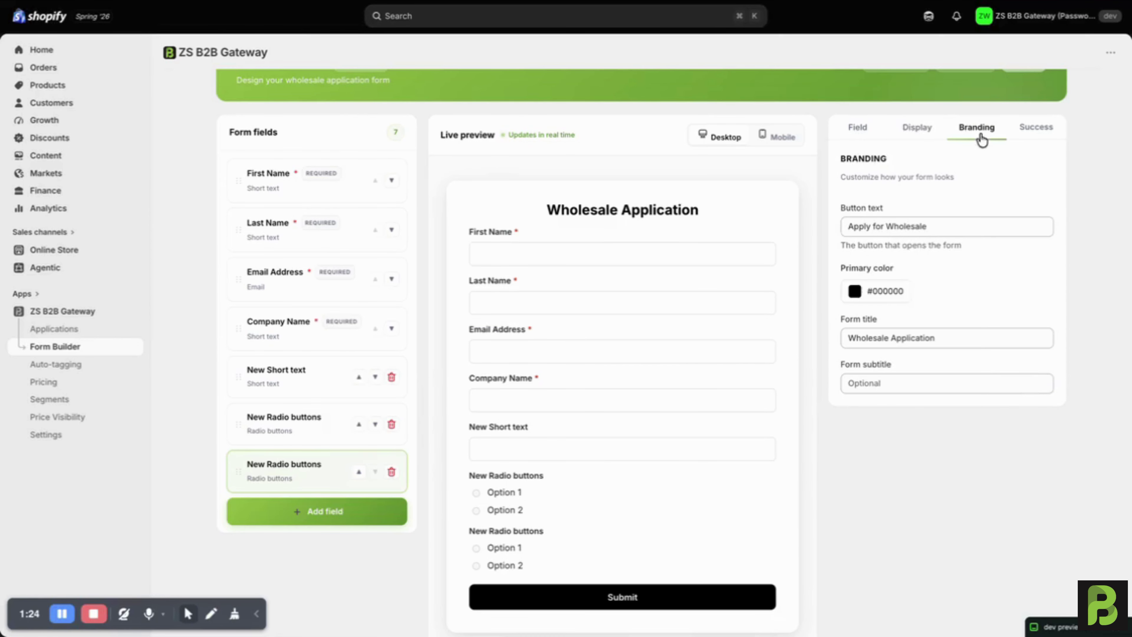
left_click(1032, 134)
left_click(862, 128)
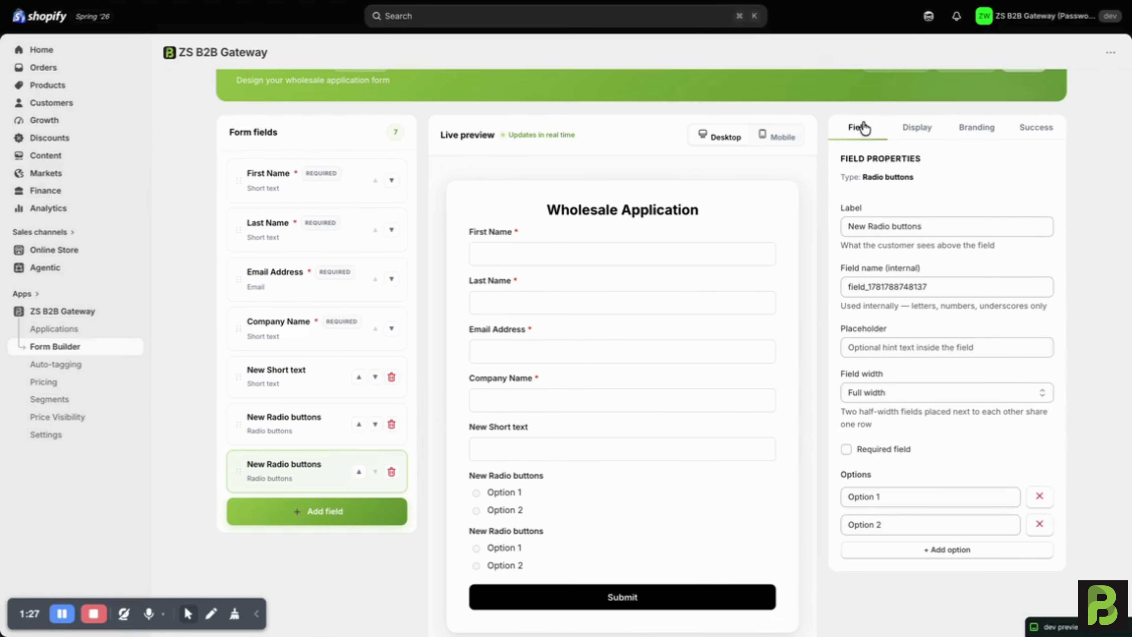
Switch back to the theme editor's home page preview and open the Wholesale Application popup form.
key("ctrl+Tab")
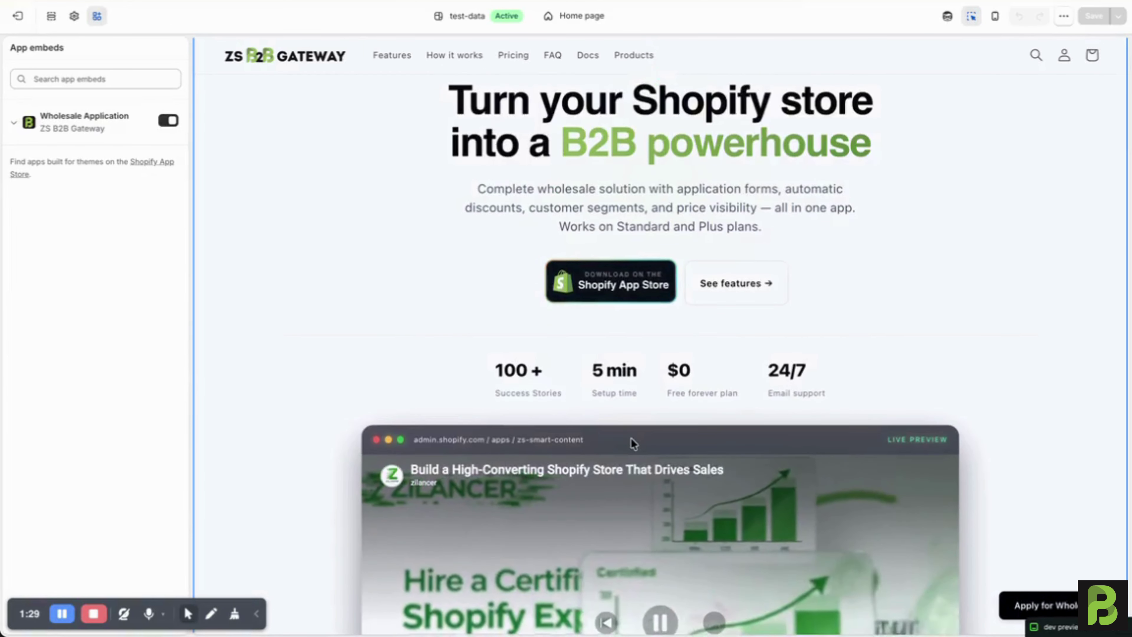
scroll(897, 572, "down", 2)
left_click(1021, 602)
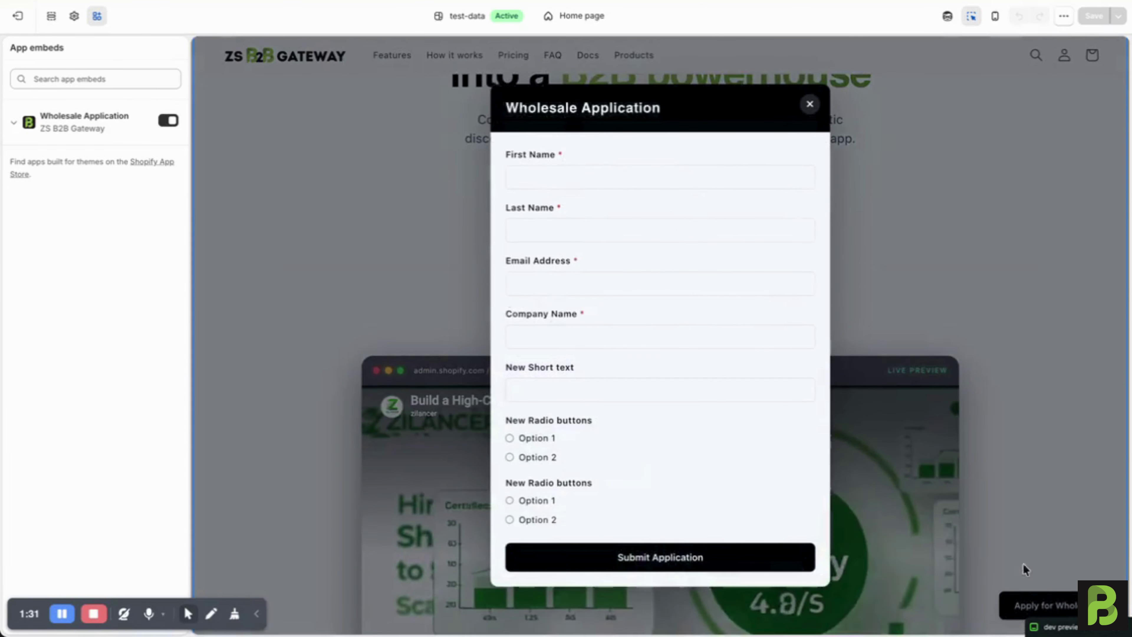
left_click(638, 175)
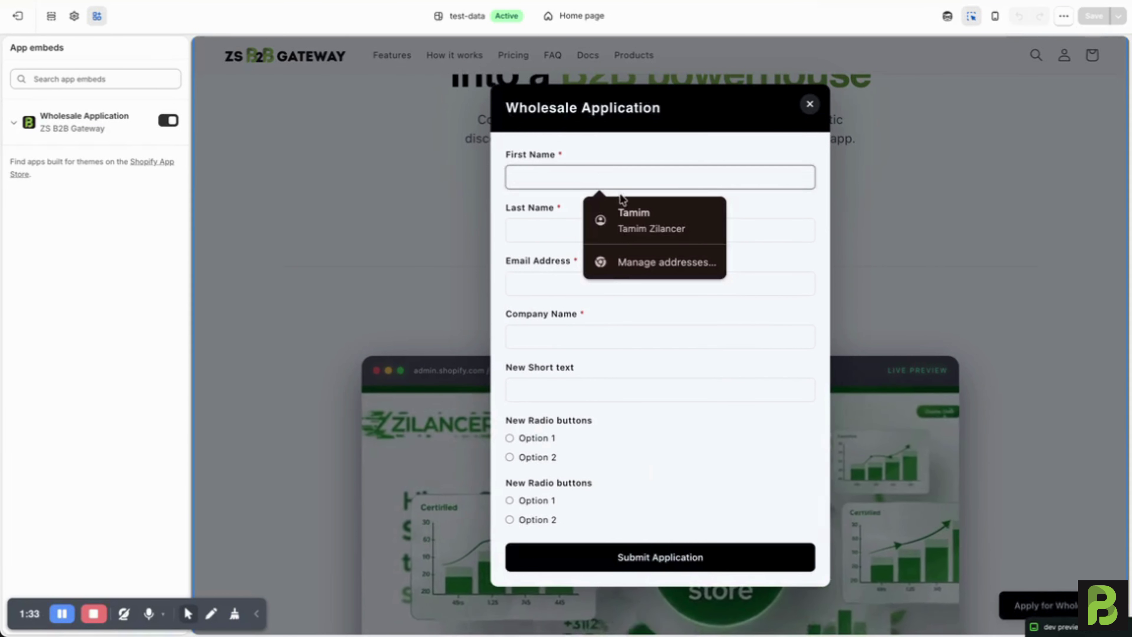
left_click(632, 217)
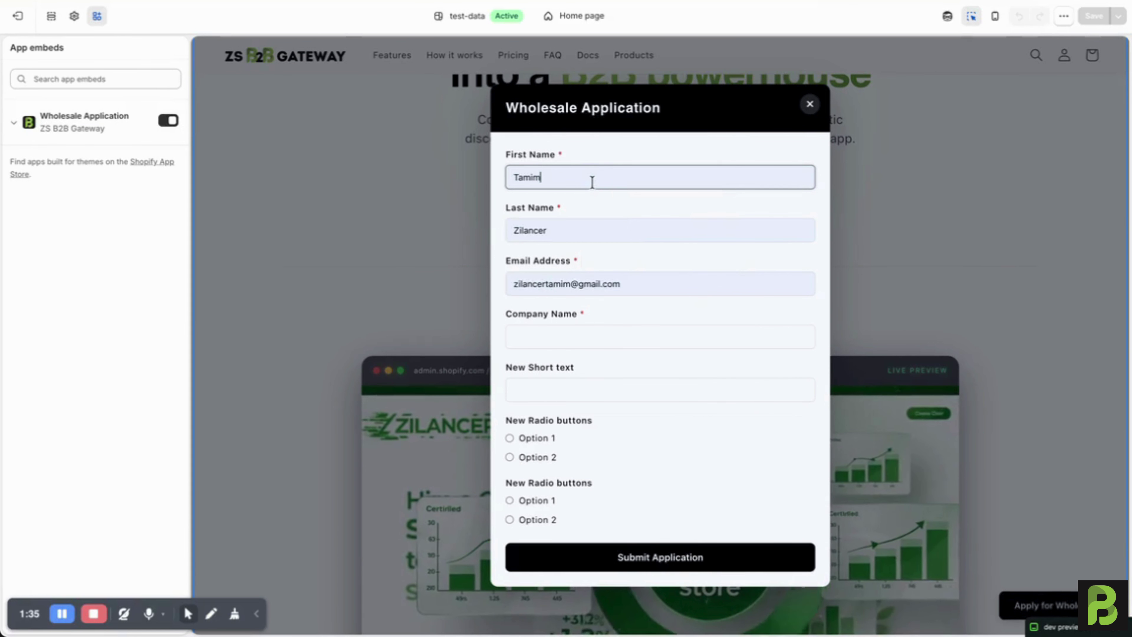
left_click(562, 288)
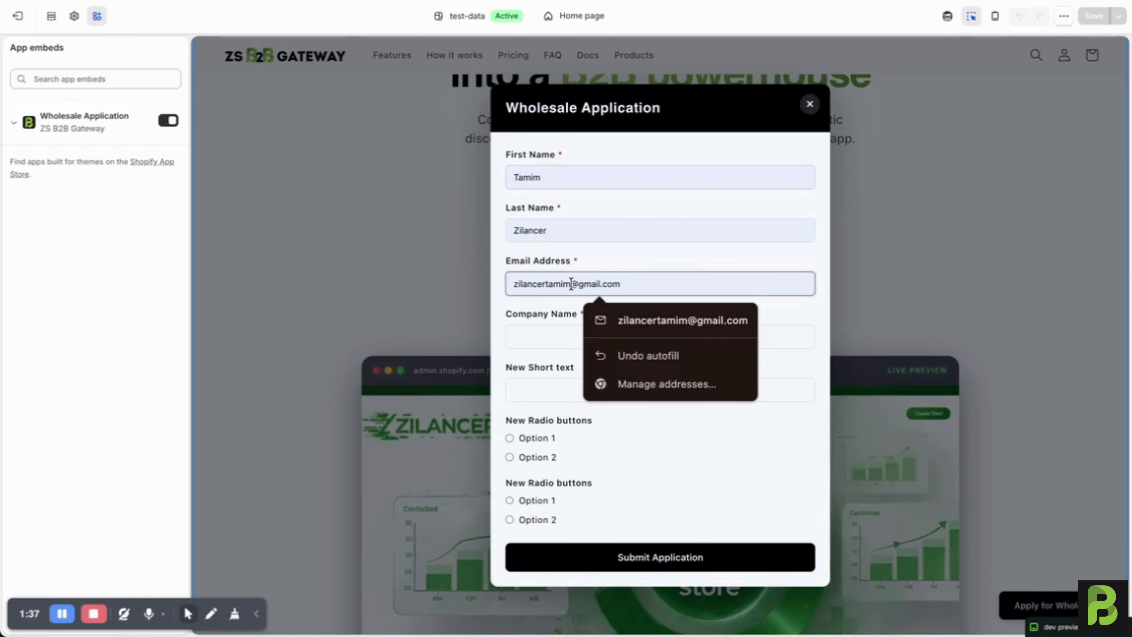
left_click_drag(562, 285, 475, 283)
left_click(476, 284)
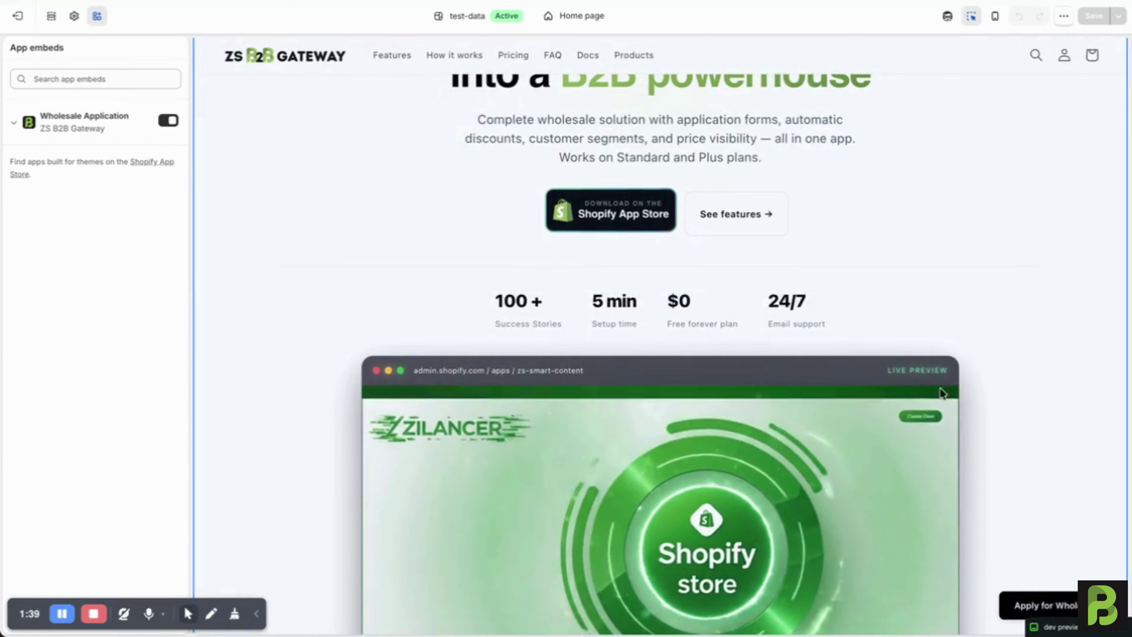
Reopen the wholesale application popup, autofill the applicant's contact details, and extend the first name with a second name.
left_click(1013, 607)
left_click(909, 603)
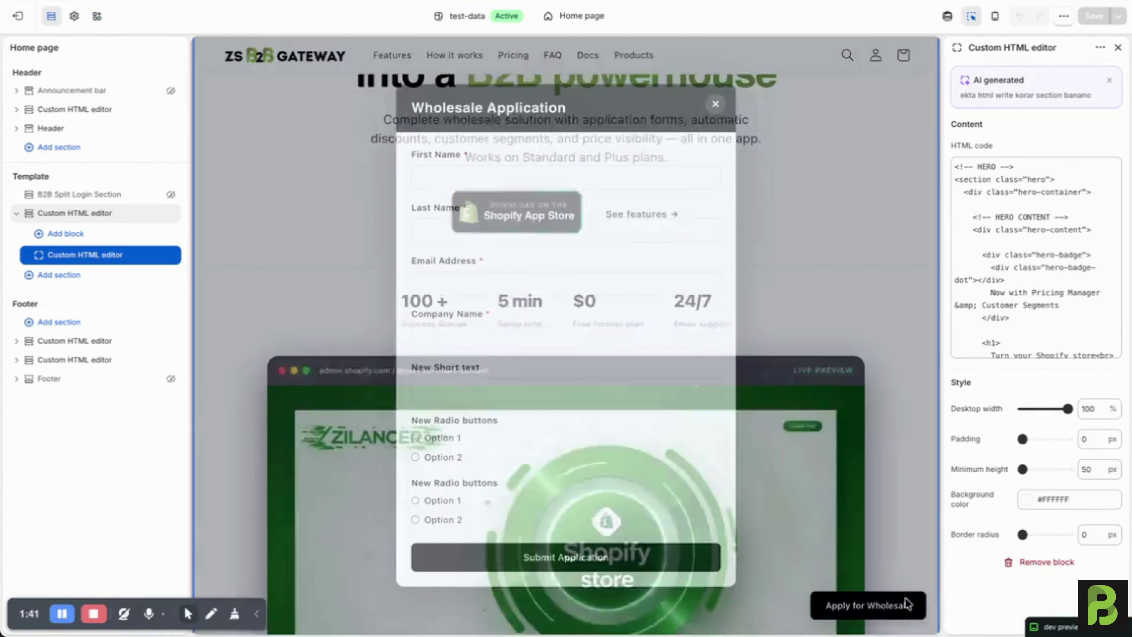
left_click(537, 174)
left_click(552, 206)
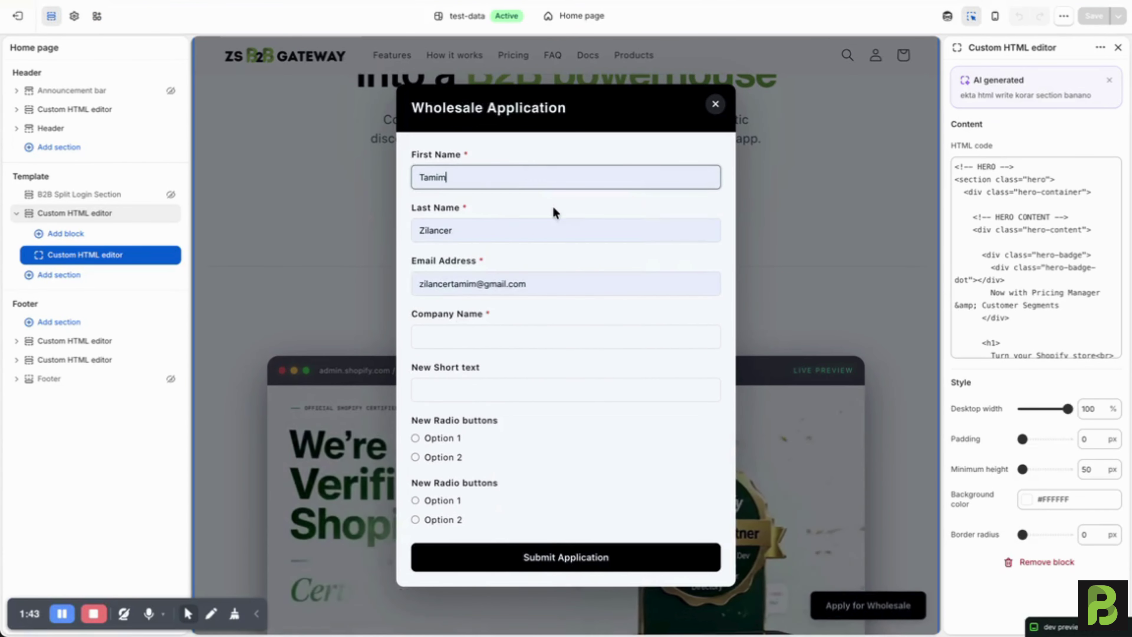
type("Shad")
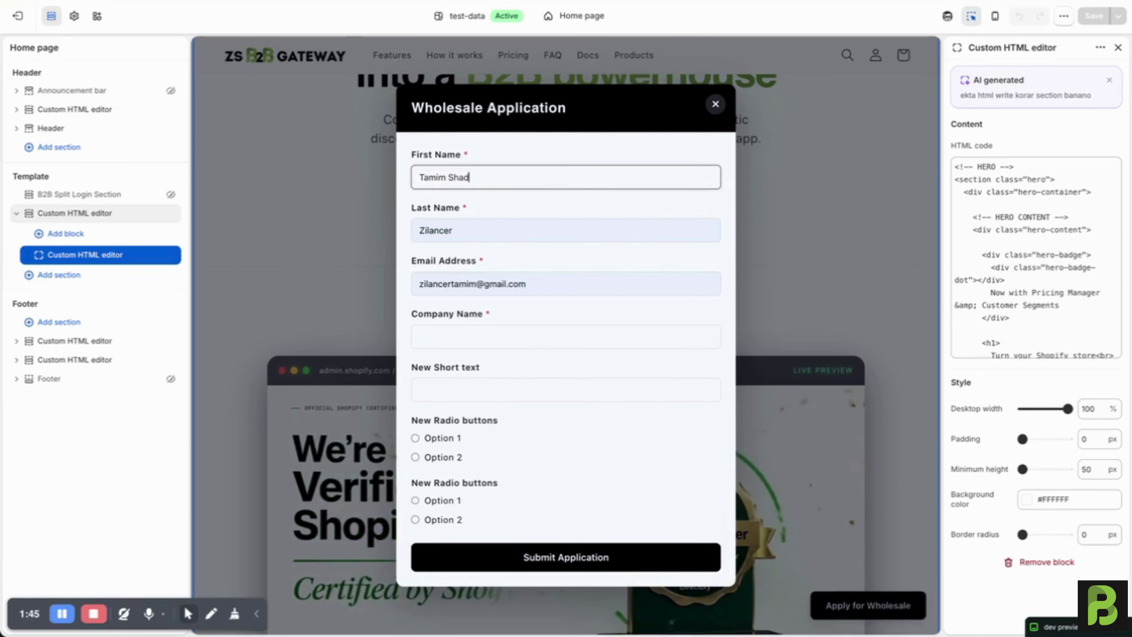
Shorten the applicant's e-mail address before the @ sign and set the Company Name to "eid discount".
left_click(475, 284)
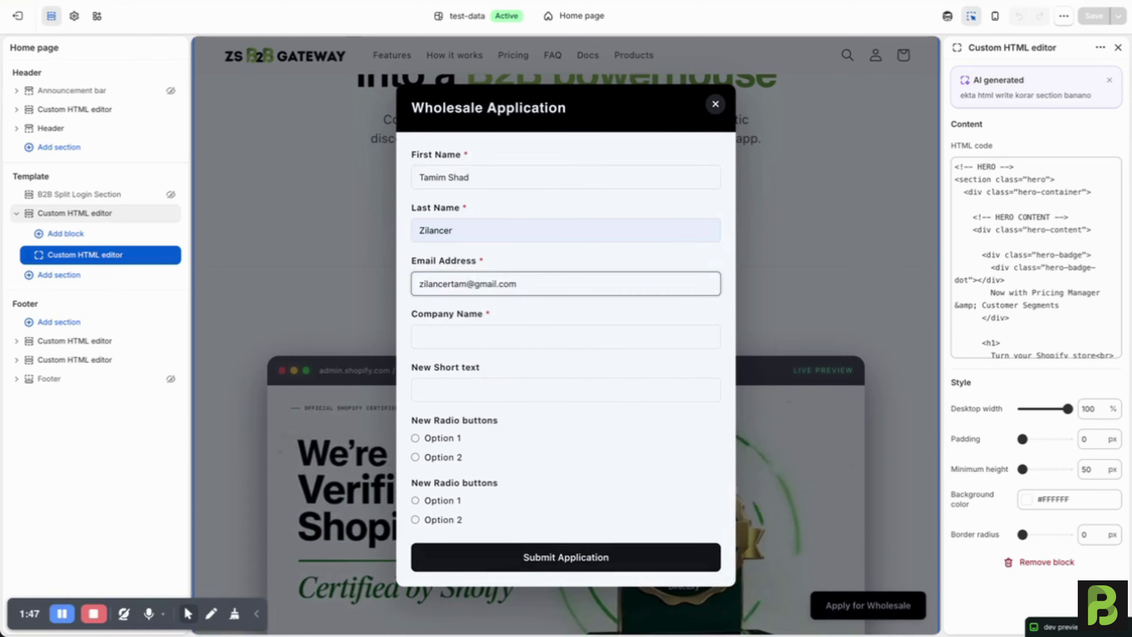
key("BackSpace")
key("BackSpace")
key("BackSpace")
key("BackSpace")
key("BackSpace")
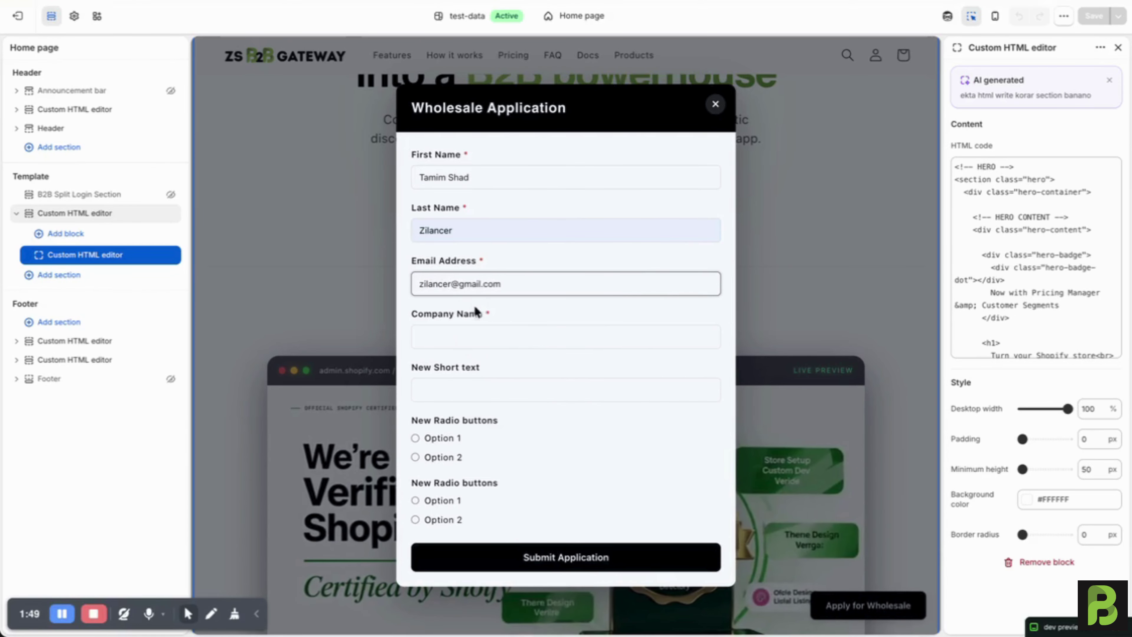
left_click(471, 330)
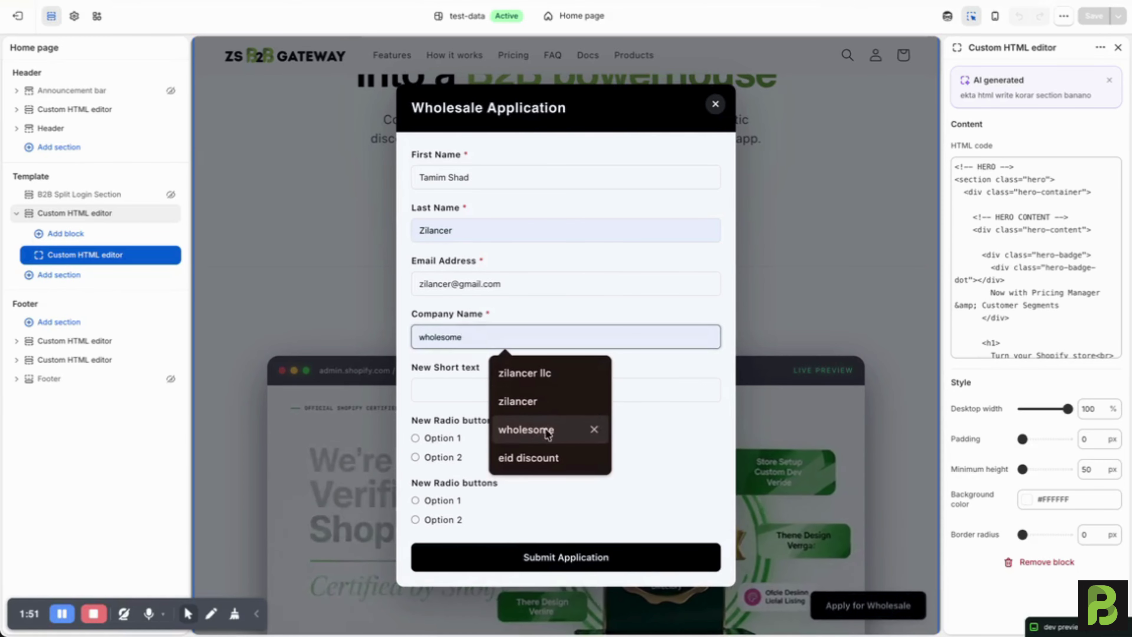
left_click(543, 459)
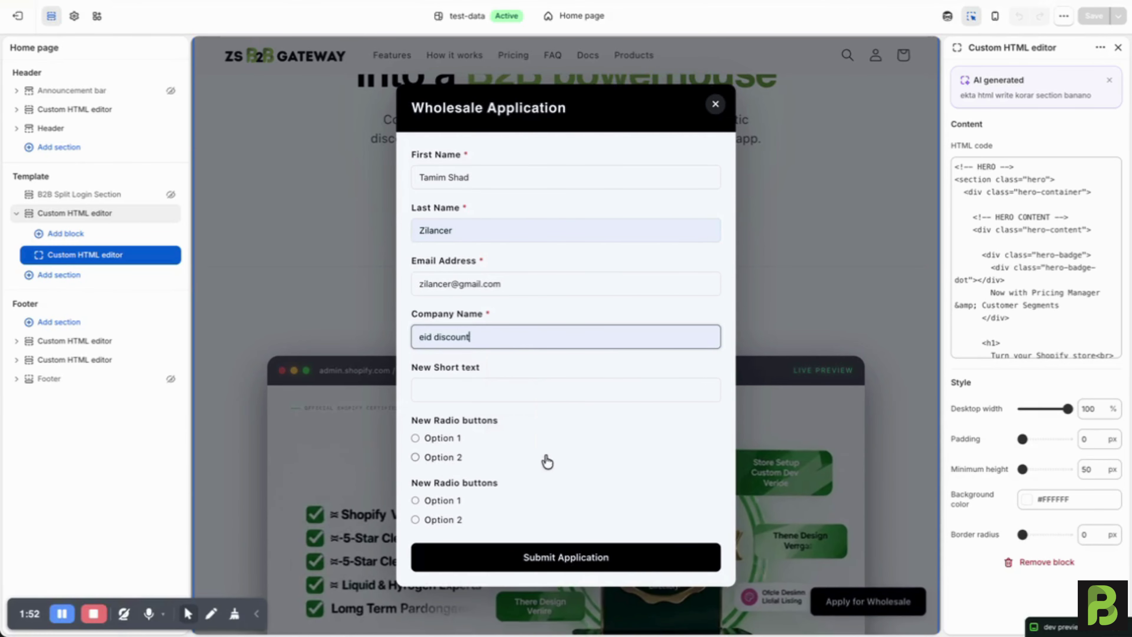
Fill the short text field with "kjsndlak", choose Option 1 and Option 2 in the two radio groups, and submit the wholesale application.
left_click(508, 394)
type("kjsndlak")
left_click(414, 438)
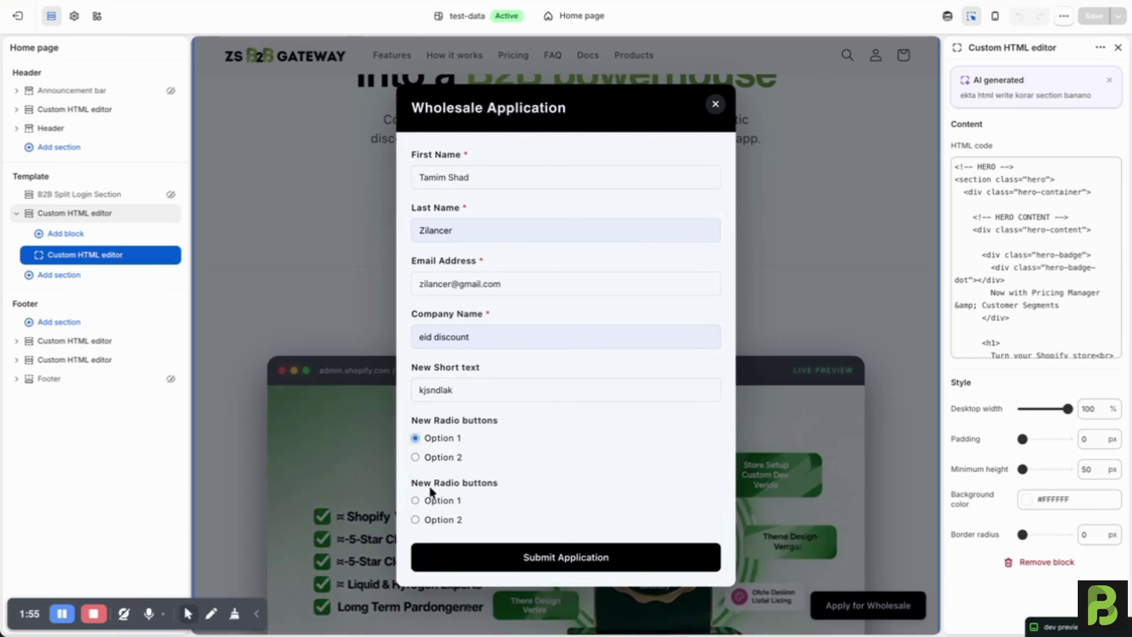
left_click(415, 519)
left_click(544, 559)
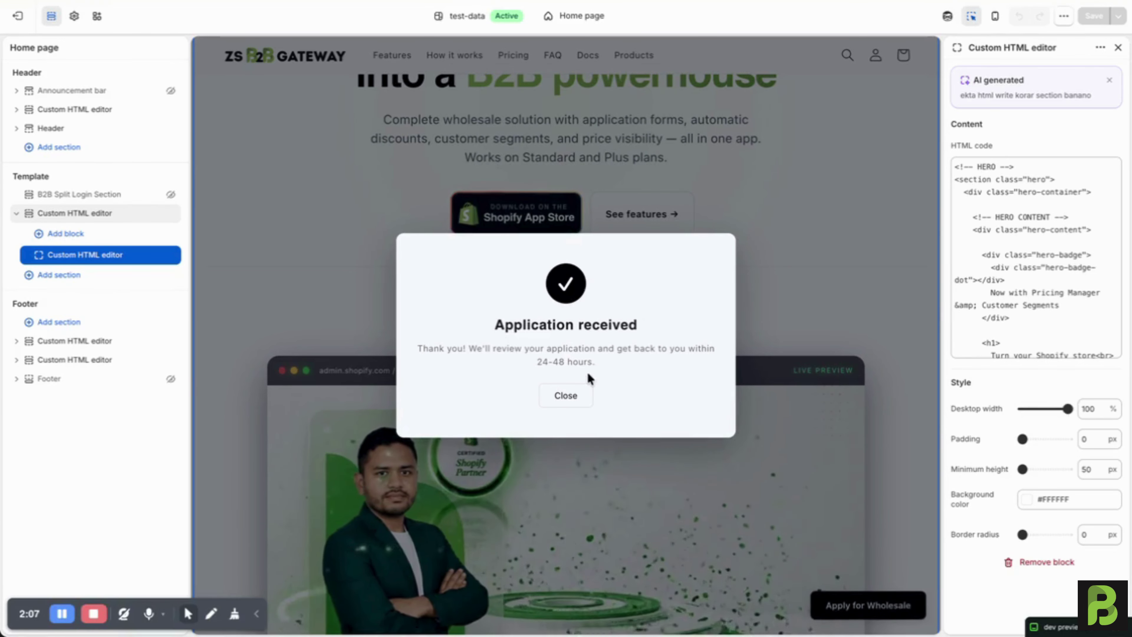
Switch back to the Shopify admin and open the pending "eid discount" application in ZS B2B Gateway's application list.
key("ctrl+Tab")
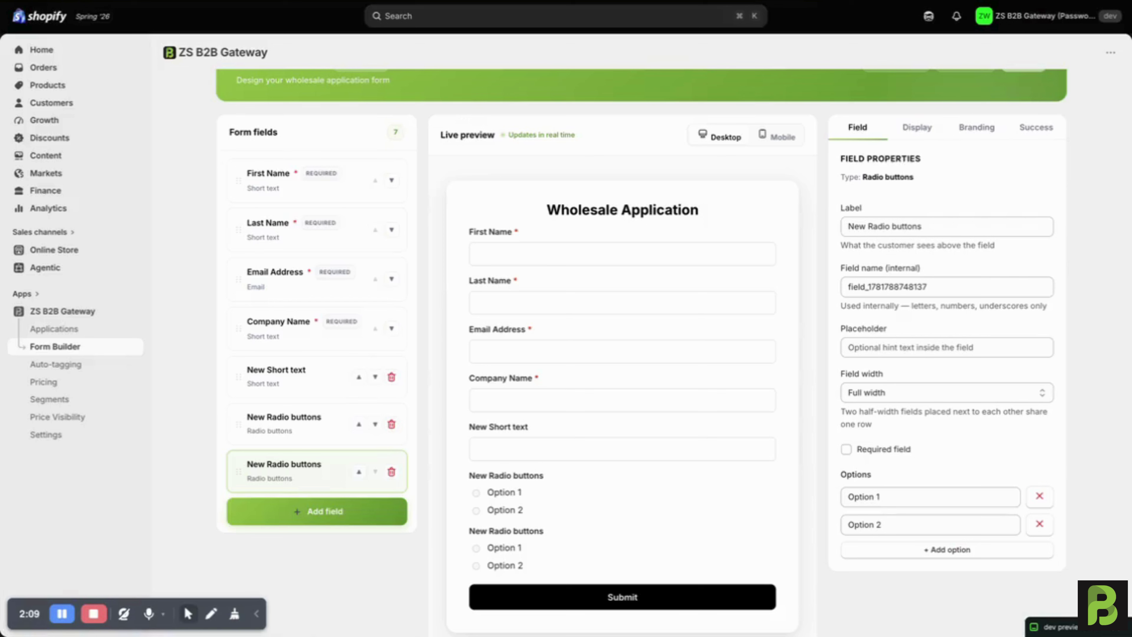
left_click(69, 332)
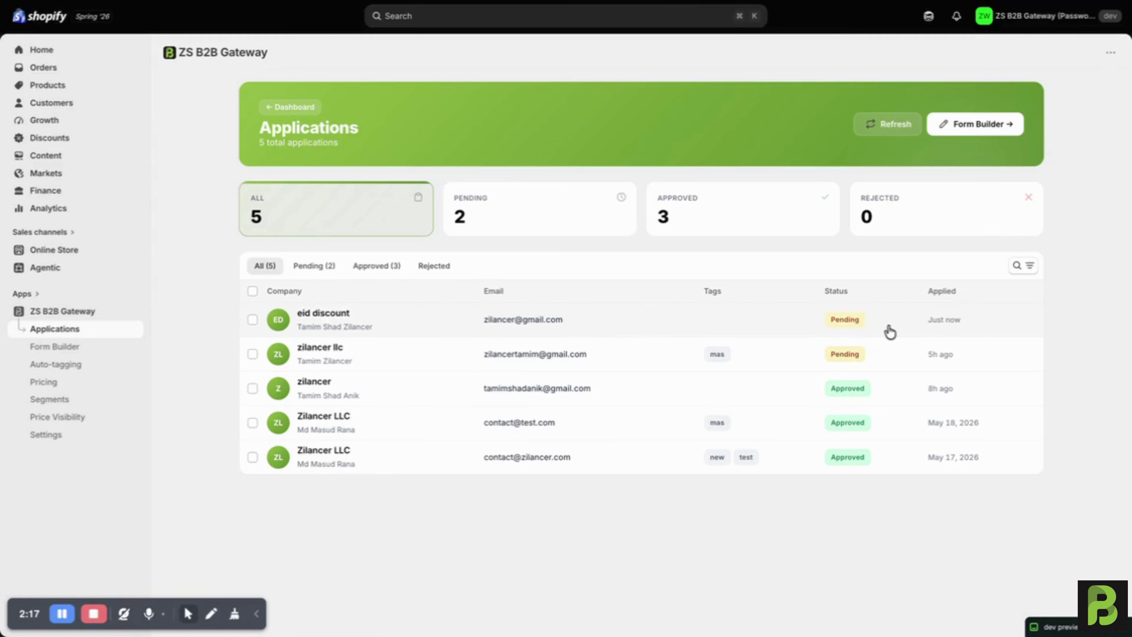
left_click(527, 320)
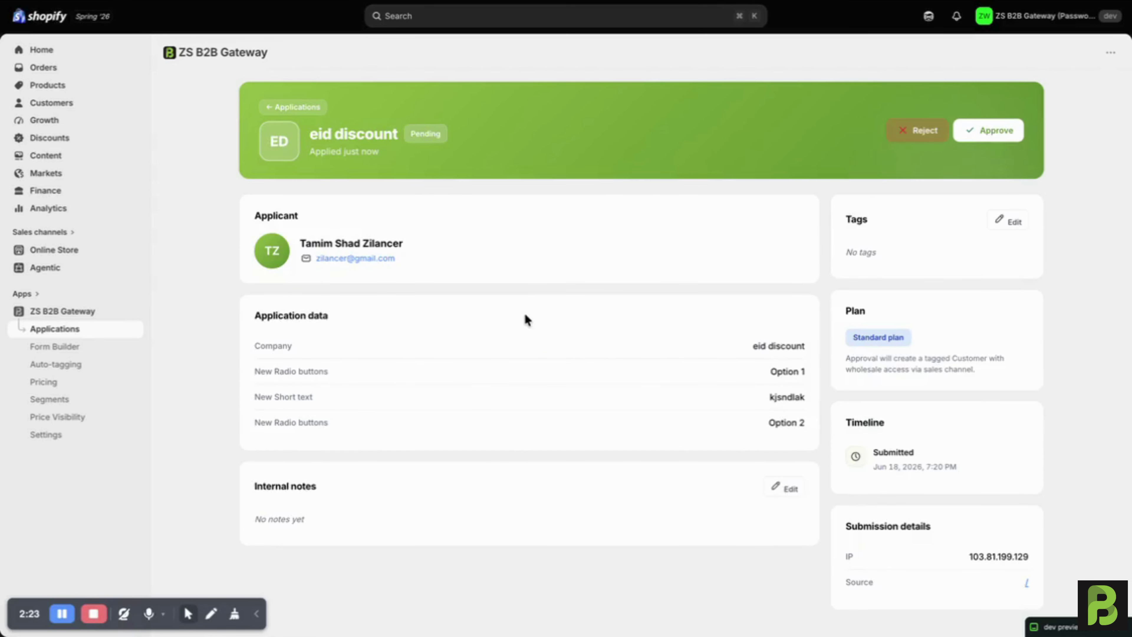
Approve the "eid discount" application without choosing a sales channel, and review its approval details.
left_click(995, 132)
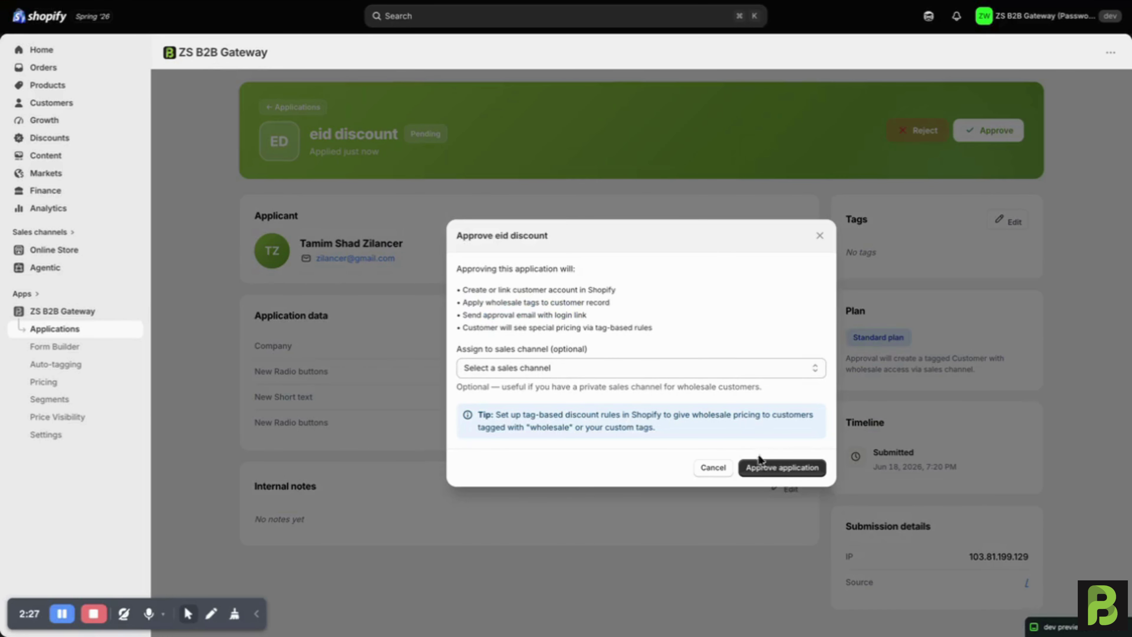
left_click(771, 471)
left_click(821, 236)
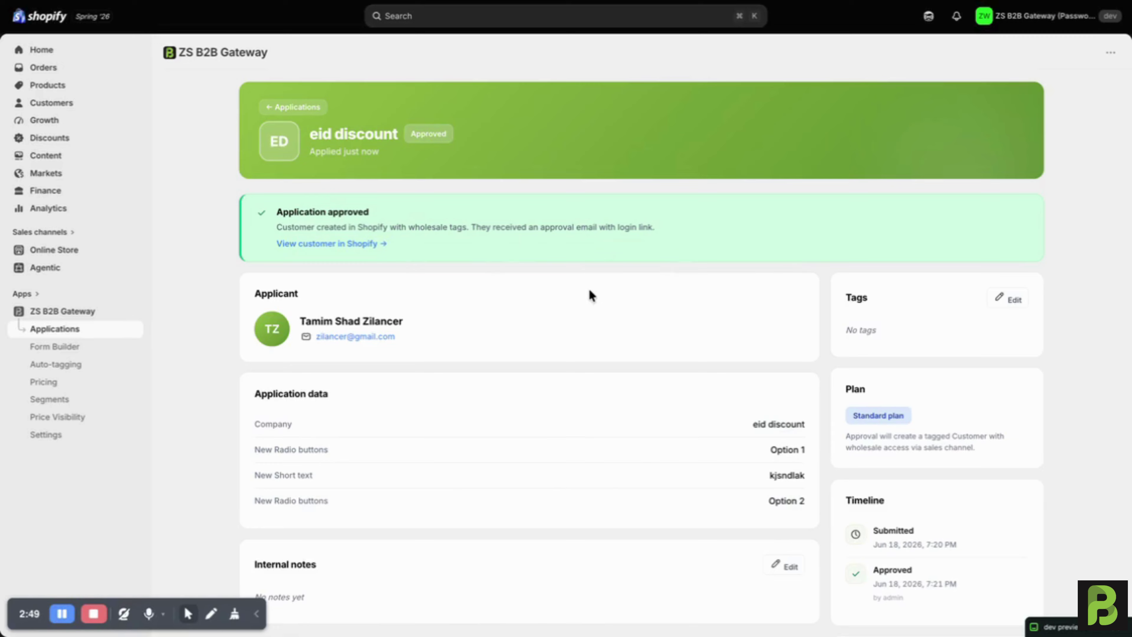
scroll(590, 290, "down", 1)
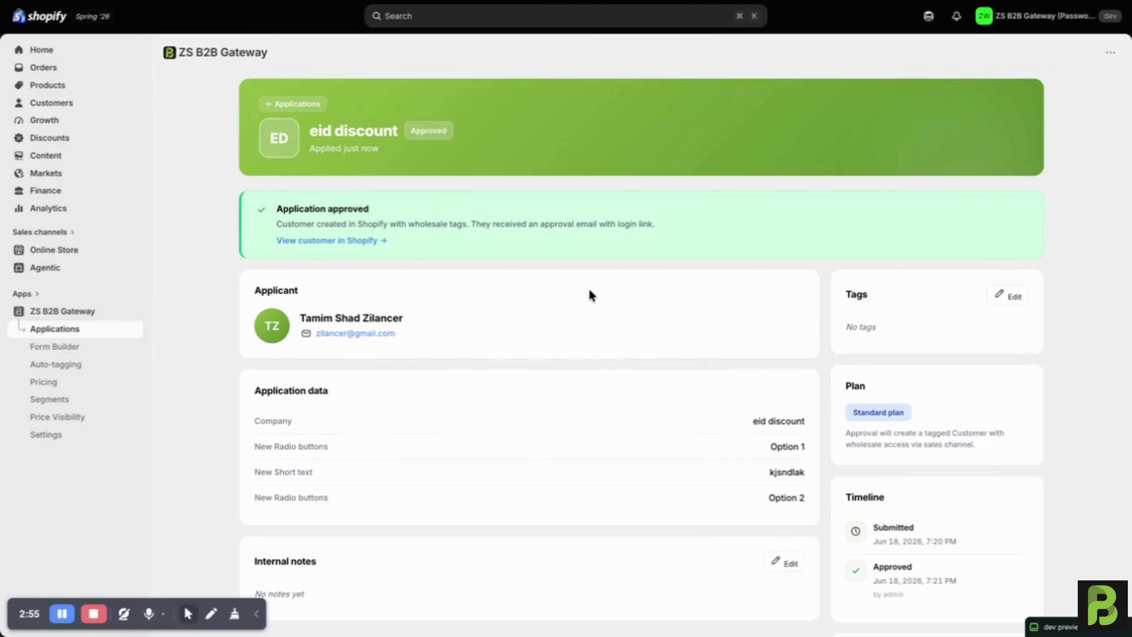
scroll(590, 291, "down", 2)
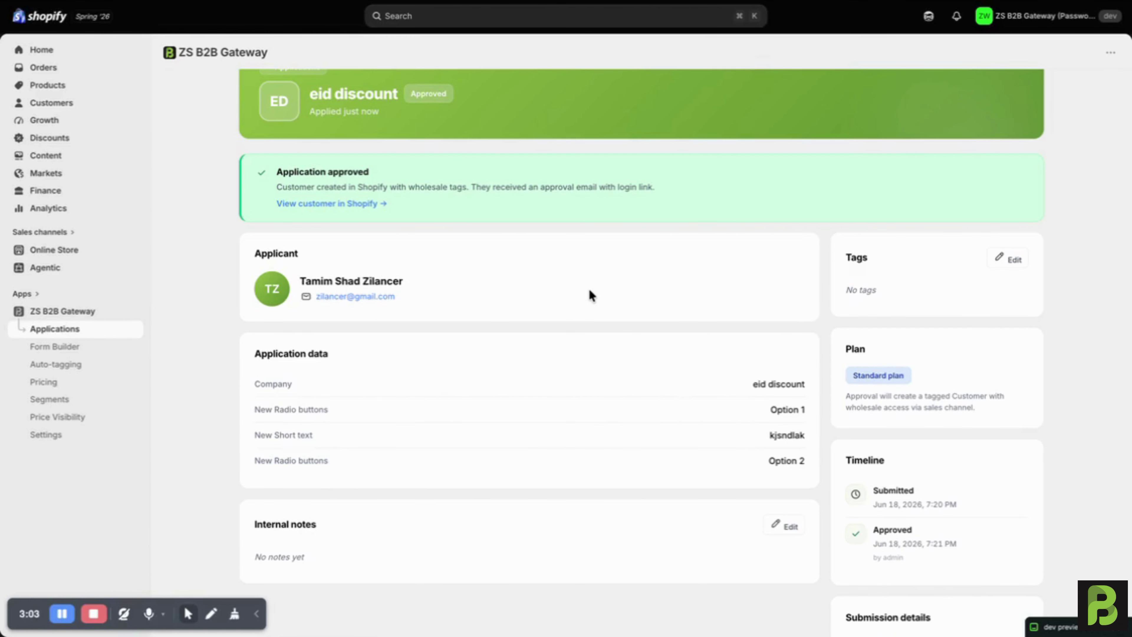
scroll(589, 296, "down", 1)
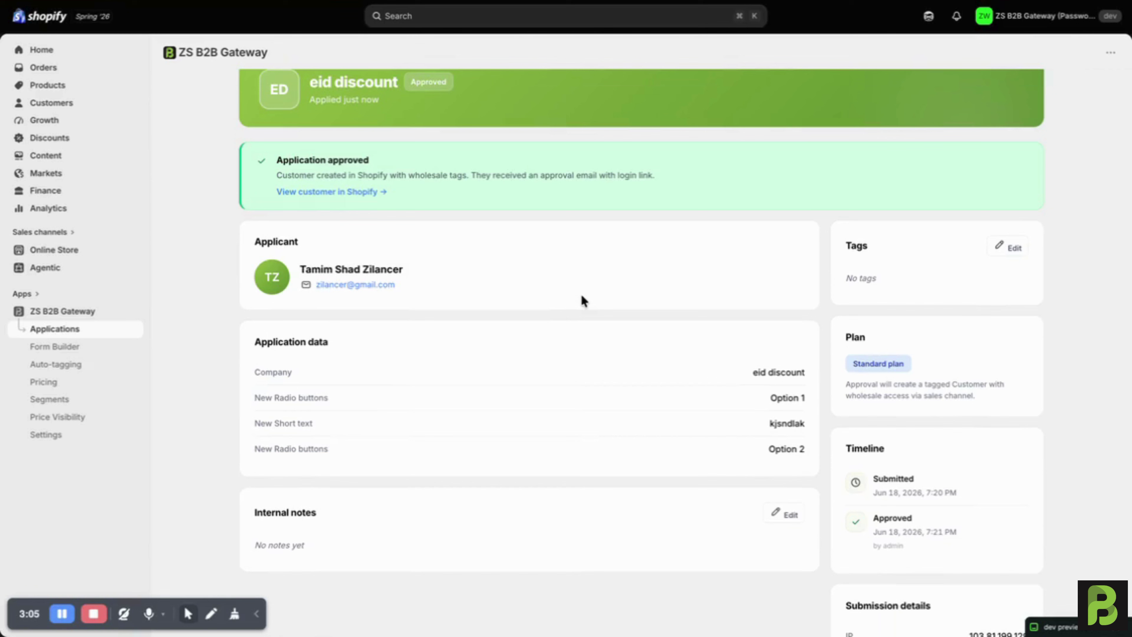
scroll(518, 320, "up", 1)
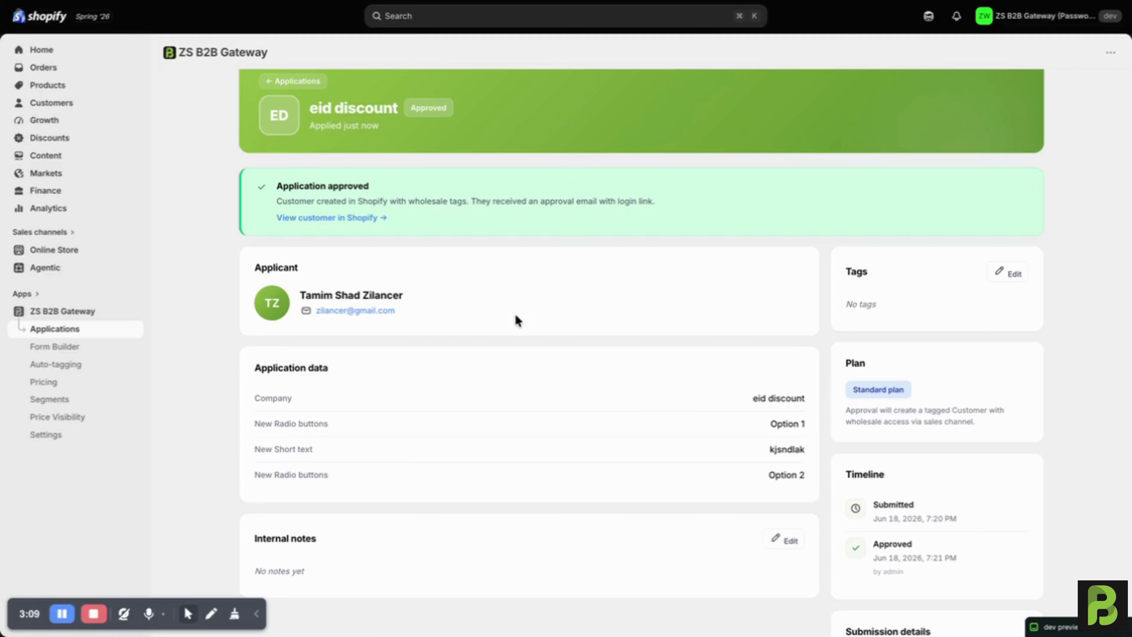
scroll(547, 367, "up", 1)
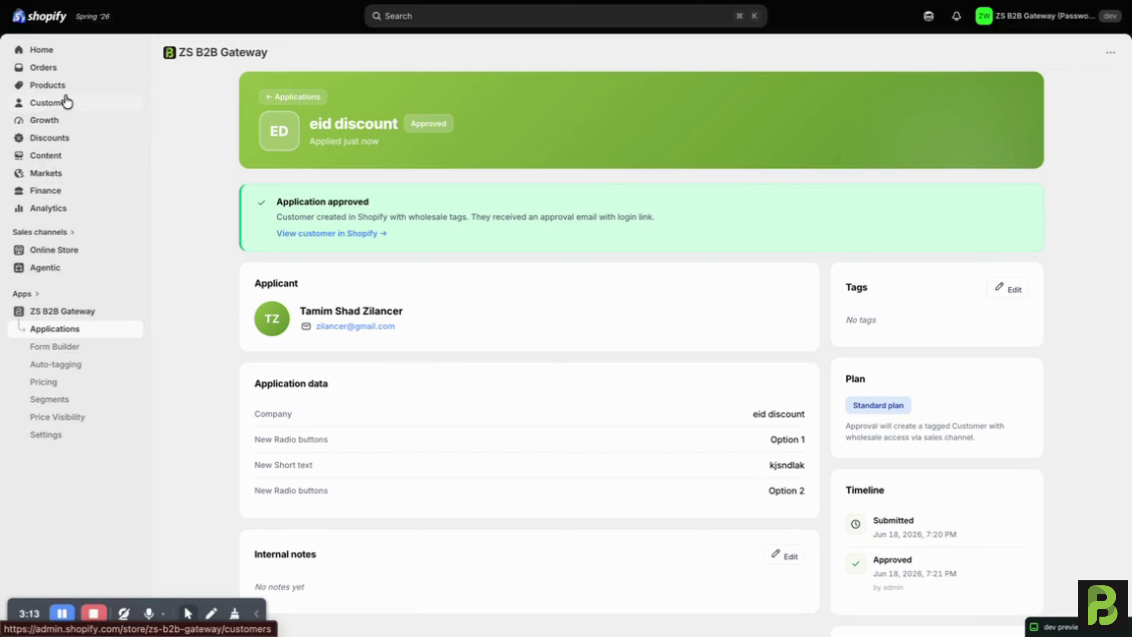
Inspect the tags on the earlier wholesale customer's record and on the newly created customer's record, selecting the latter's b2b-approved tag text.
left_click(69, 109)
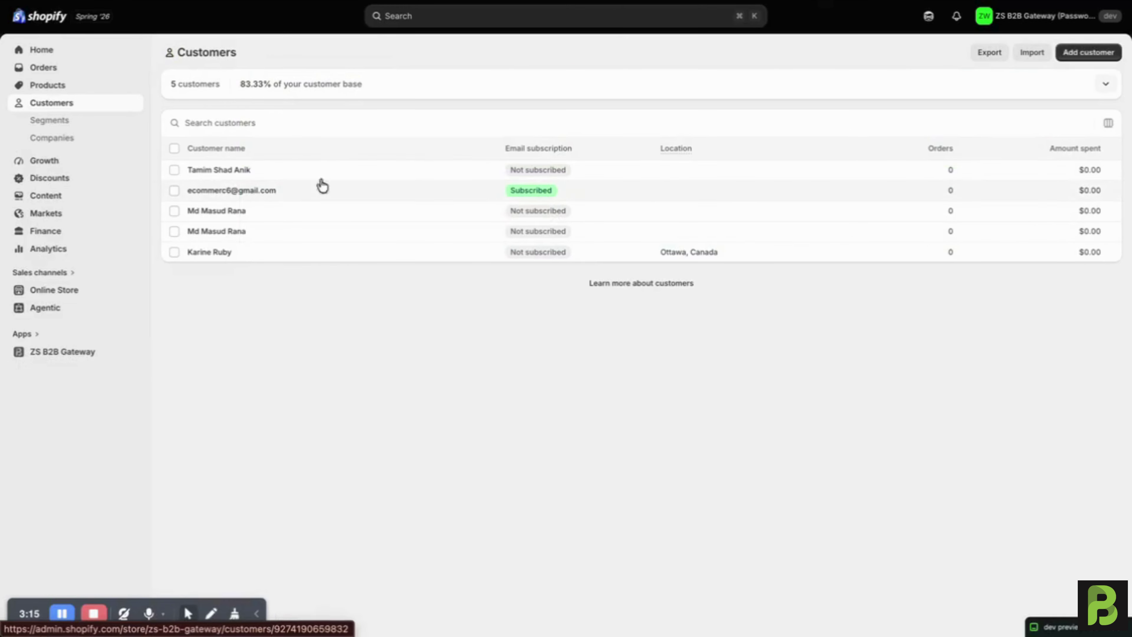
left_click(384, 174)
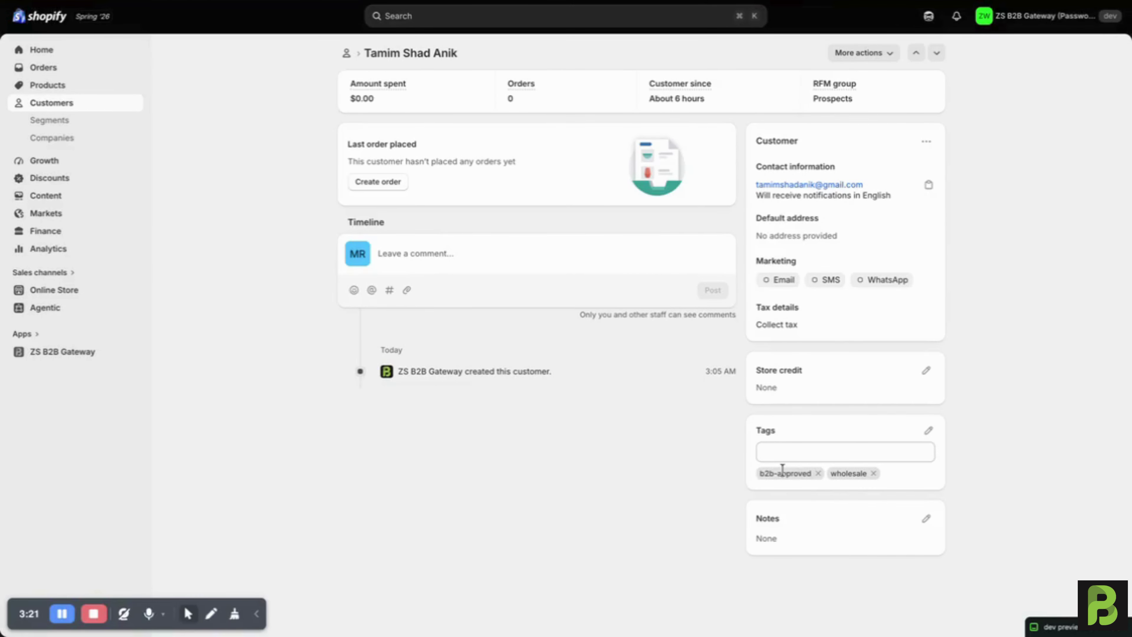
left_click_drag(761, 474, 796, 472)
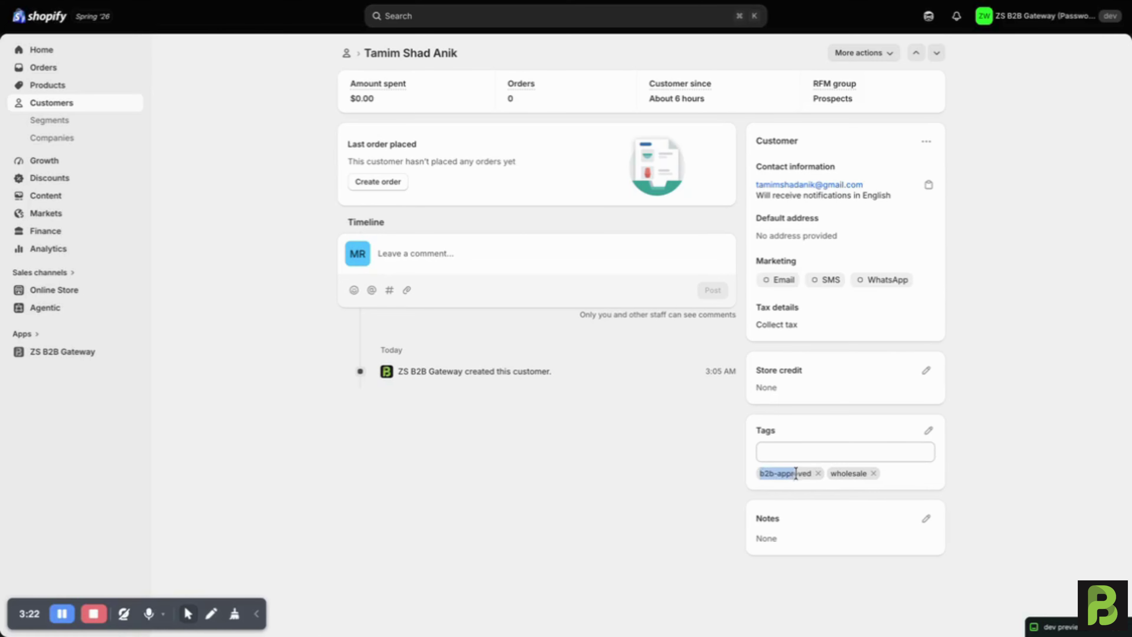
left_click(837, 472)
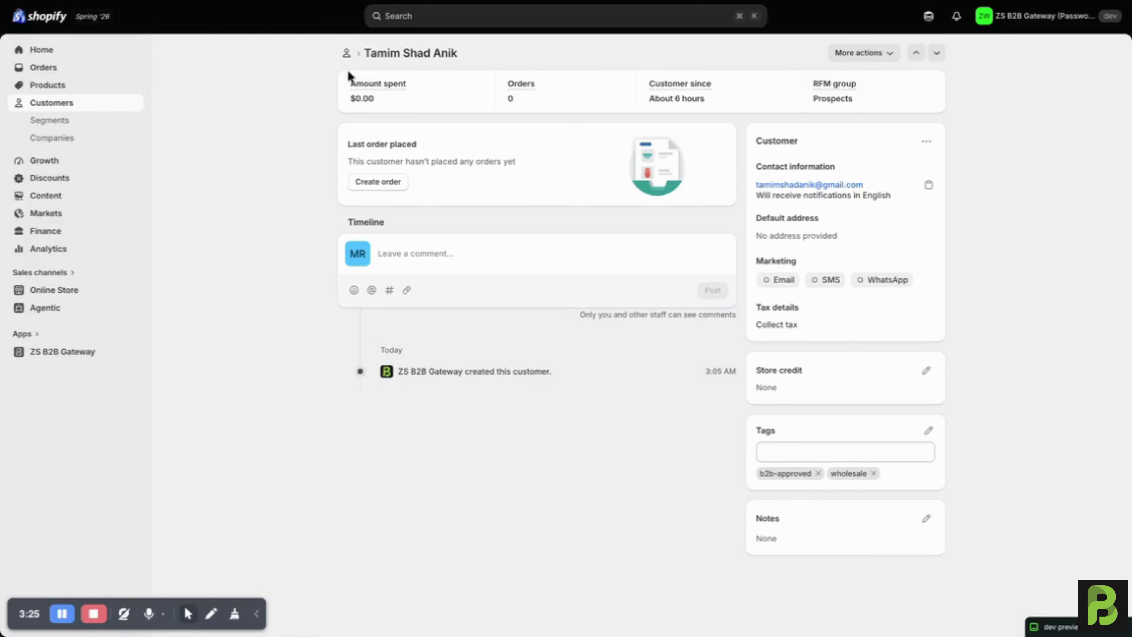
left_click(346, 53)
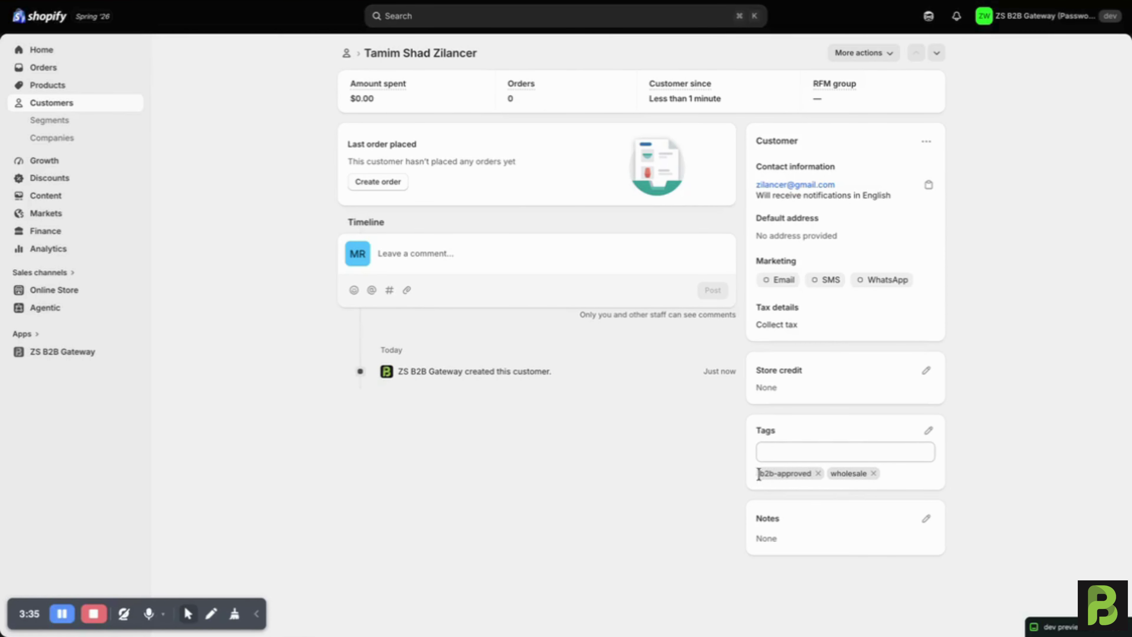
left_click_drag(758, 473, 816, 482)
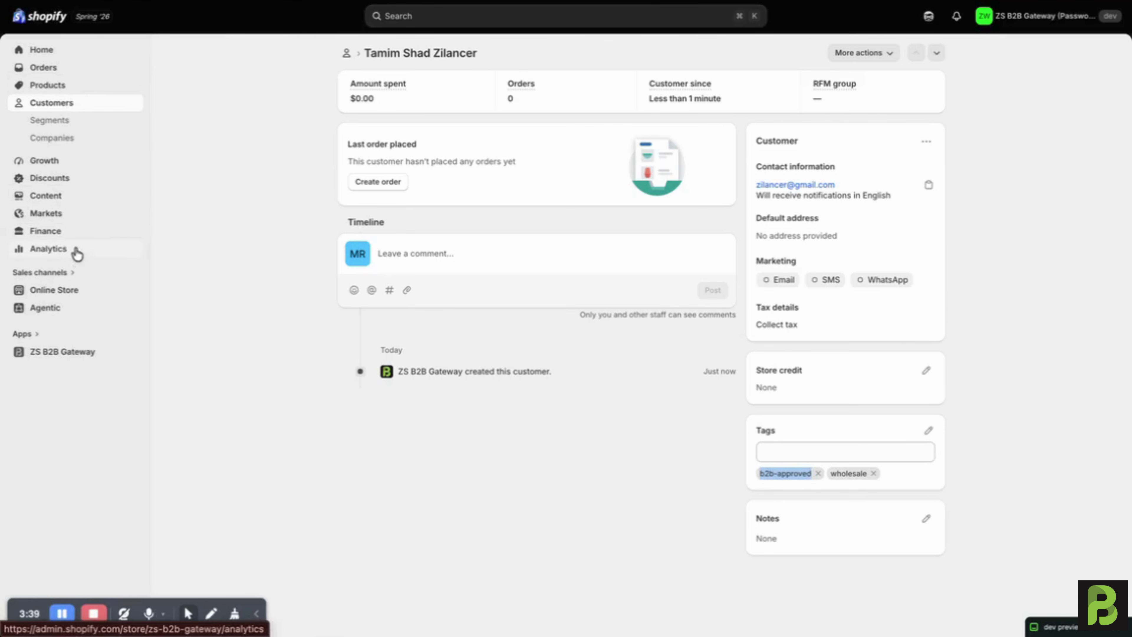
Add the tag b2b-approved to the PulseFit X Smartwatch product, save it and return to the product list.
left_click(63, 84)
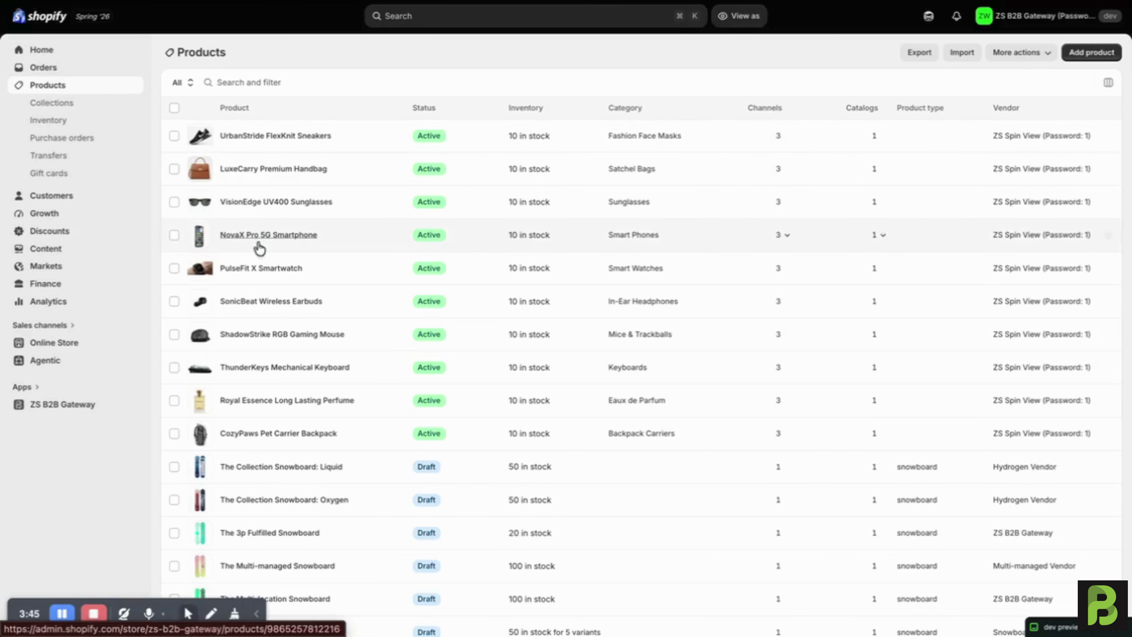
left_click(258, 269)
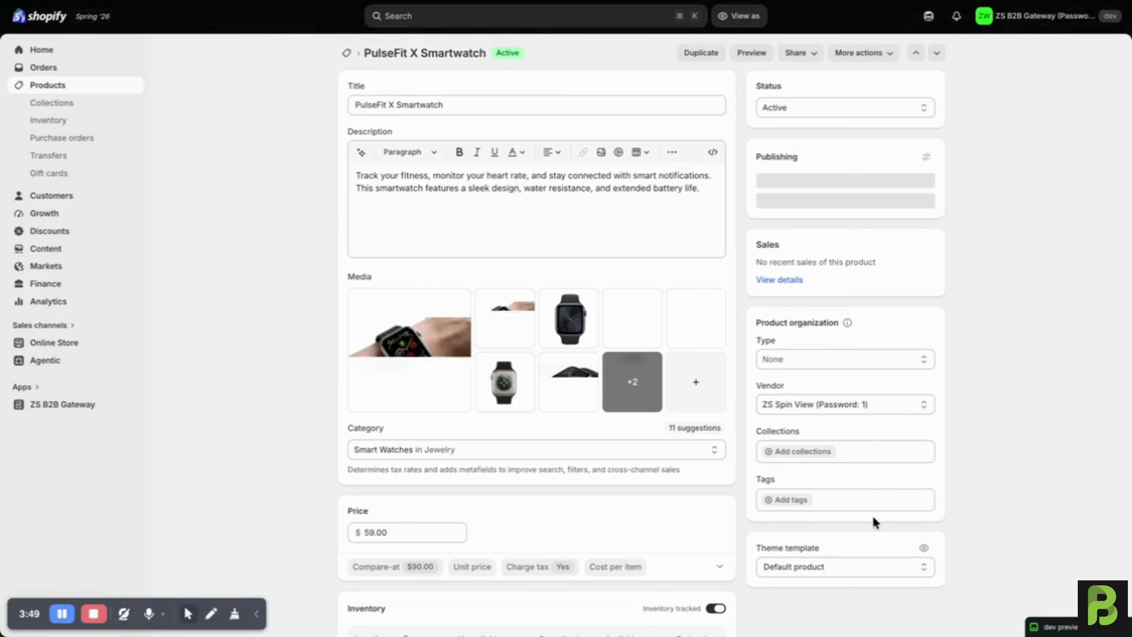
scroll(867, 514, "down", 1)
left_click(799, 485)
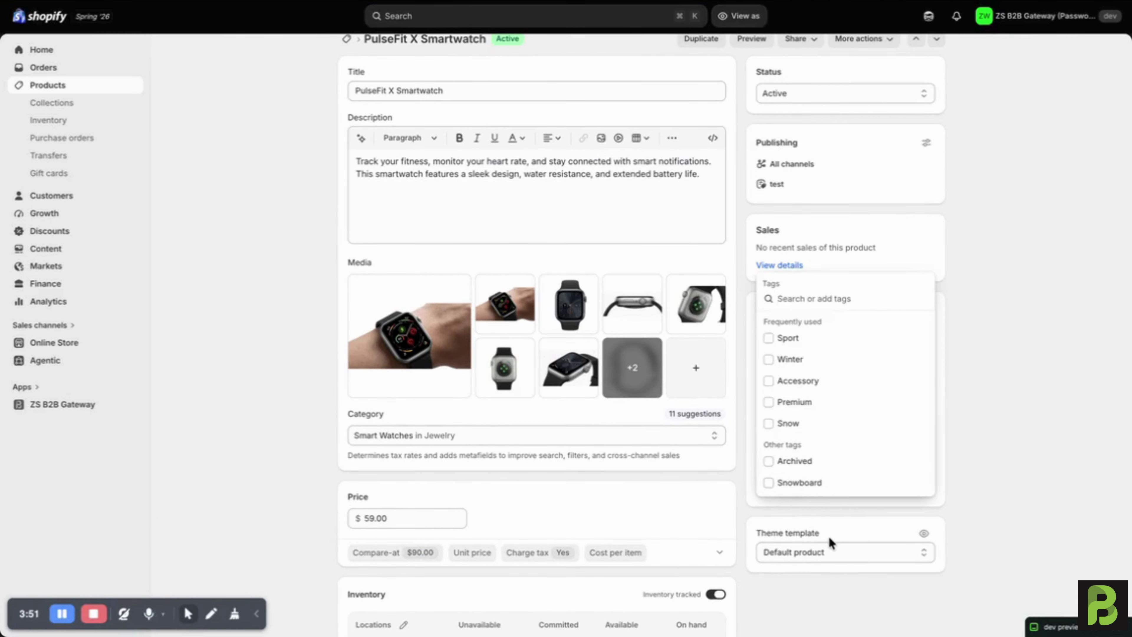
type("b2b-approved")
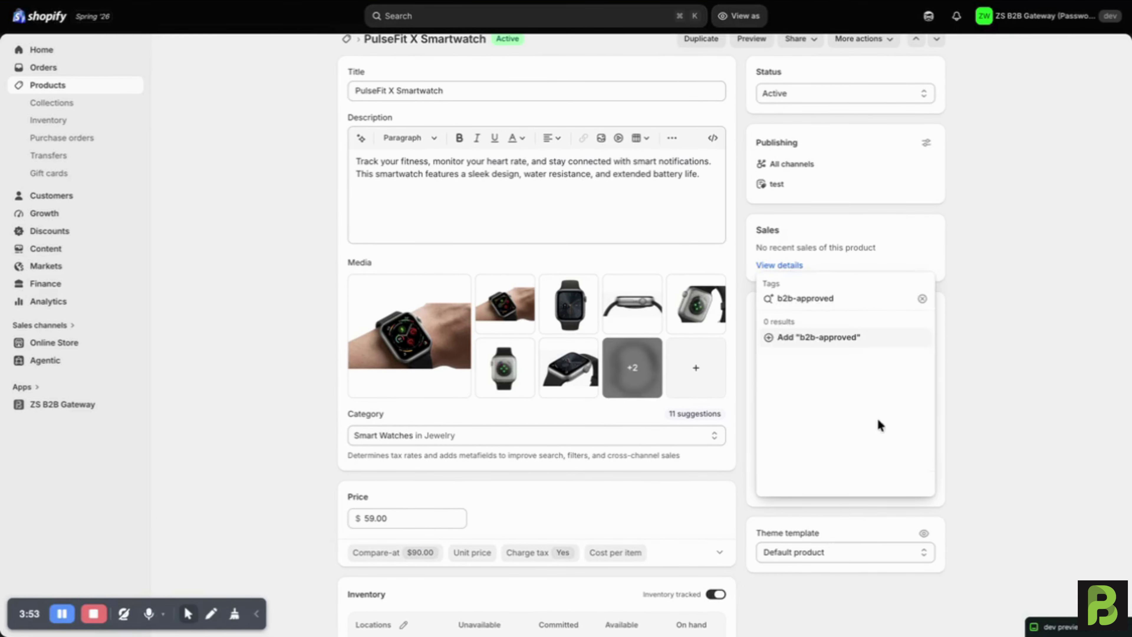
left_click(820, 338)
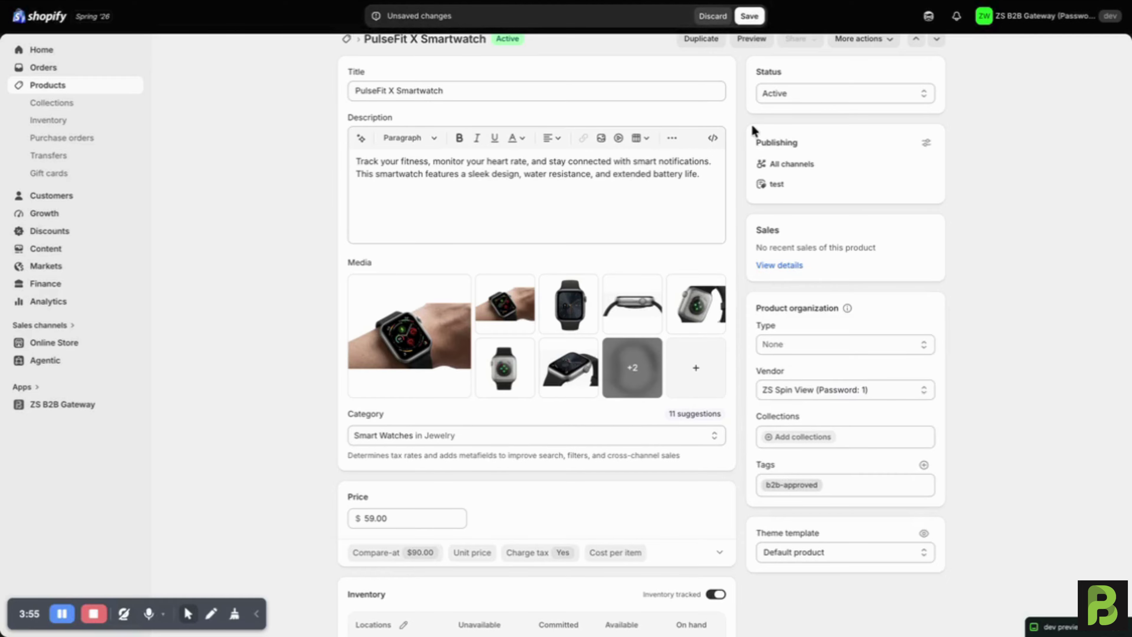
left_click(750, 19)
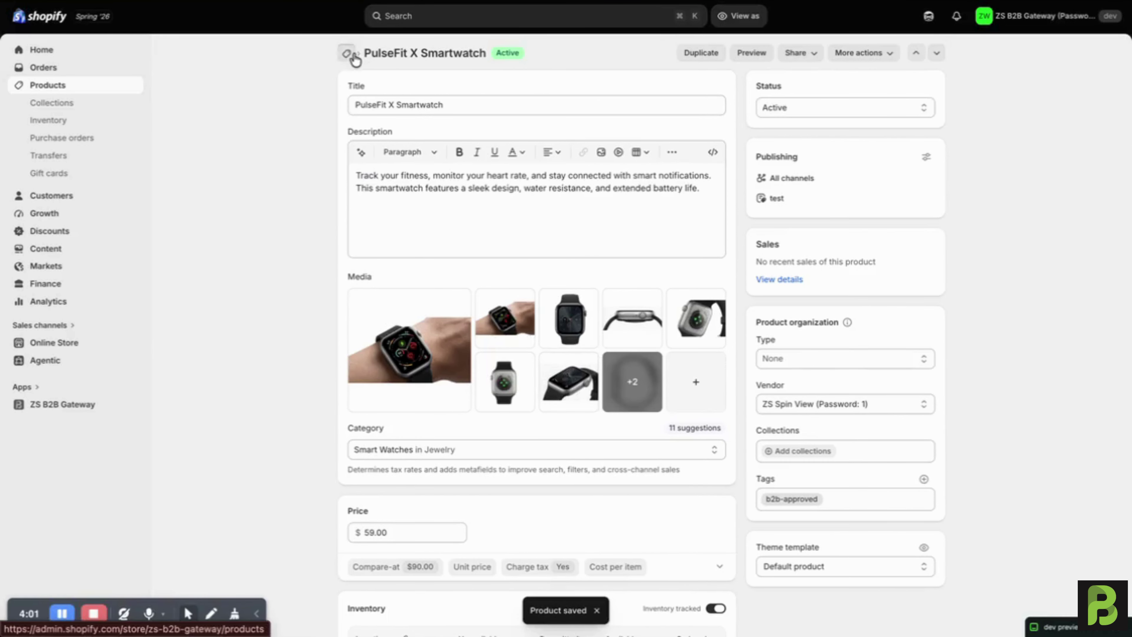
left_click(351, 55)
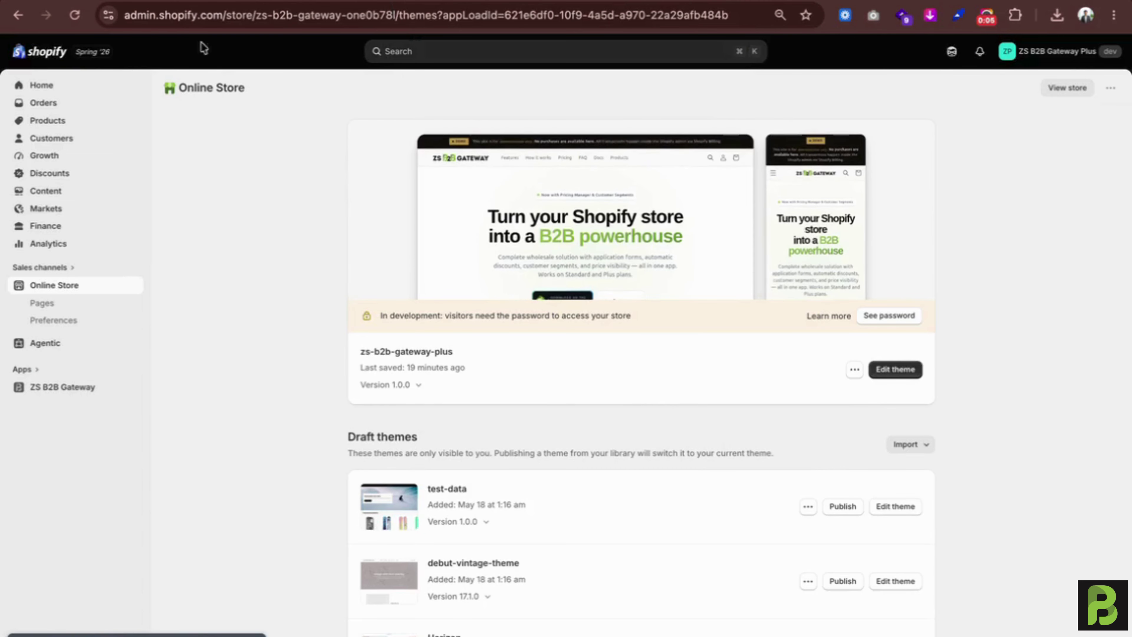
In the ZS B2B Gateway Plus store, open the app's Form Builder and add a Long text field to the form.
key("super+bracketleft")
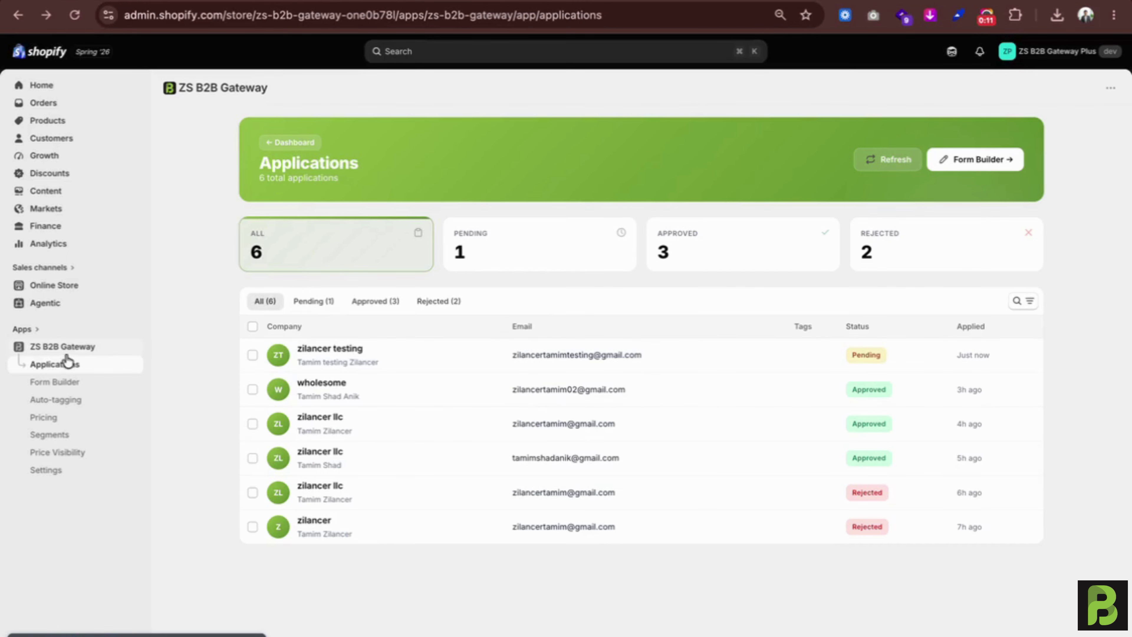
left_click(982, 160)
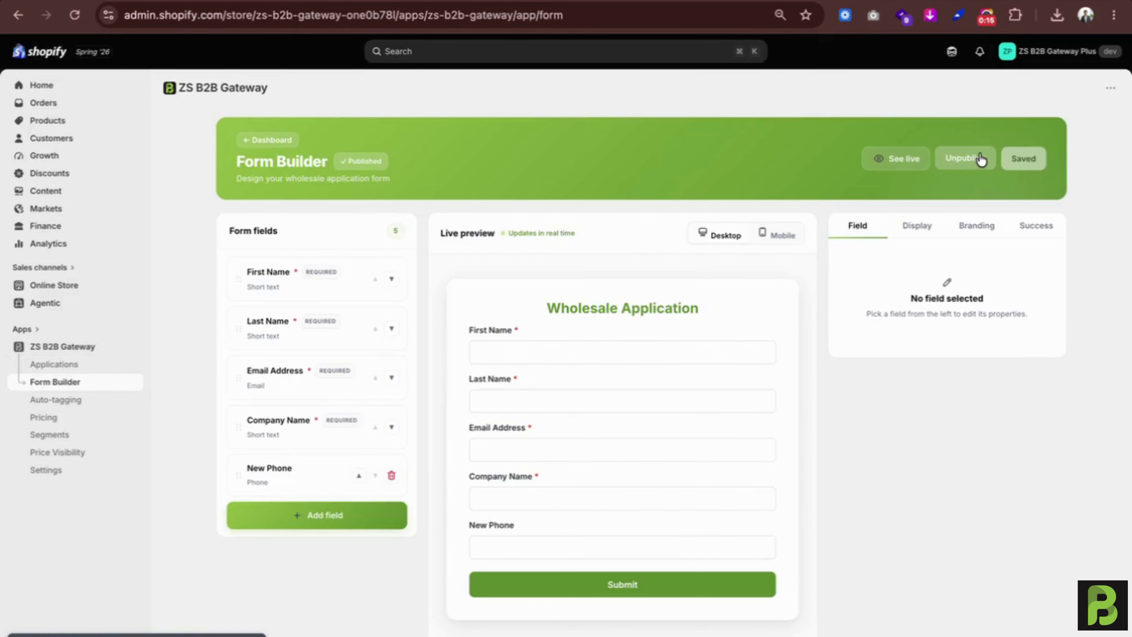
left_click(349, 515)
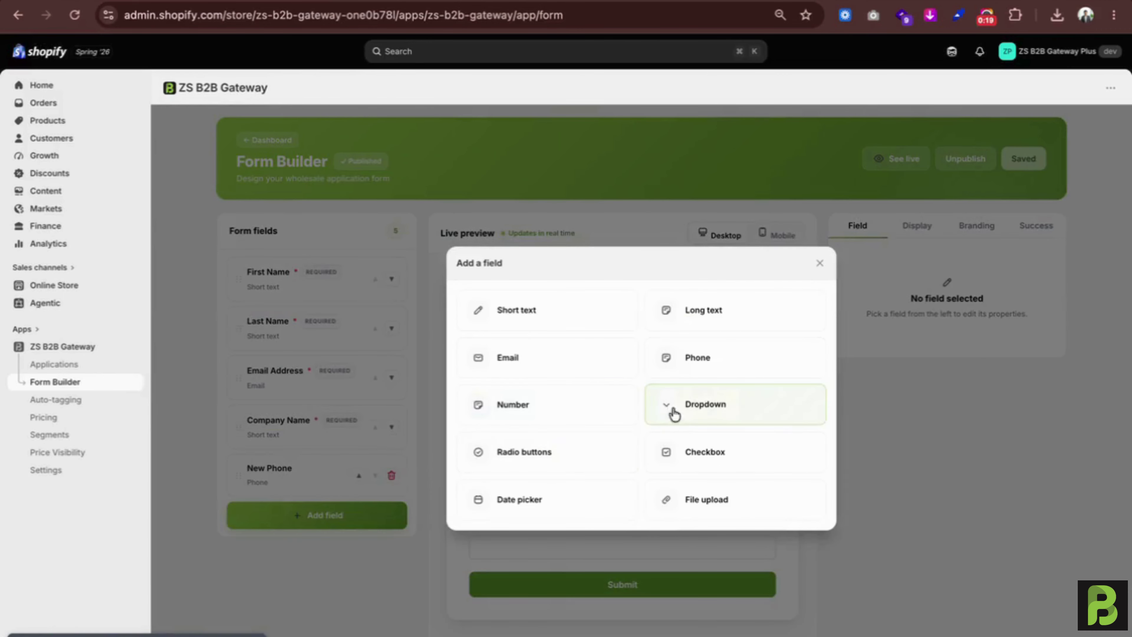
left_click(726, 318)
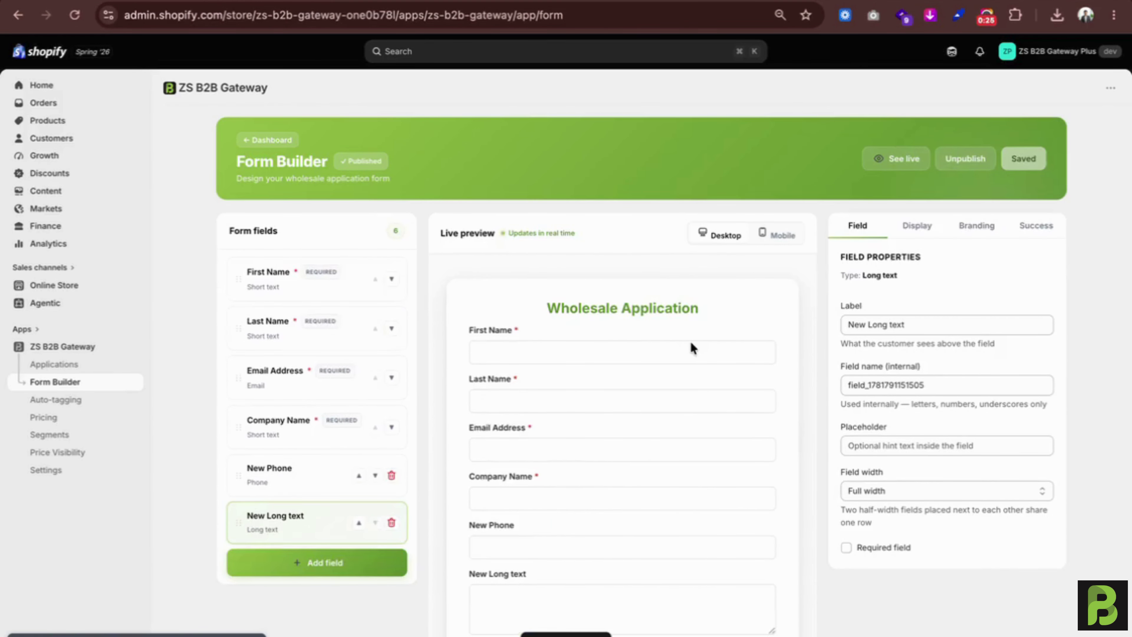
scroll(690, 341, "down", 2)
scroll(557, 357, "up", 2)
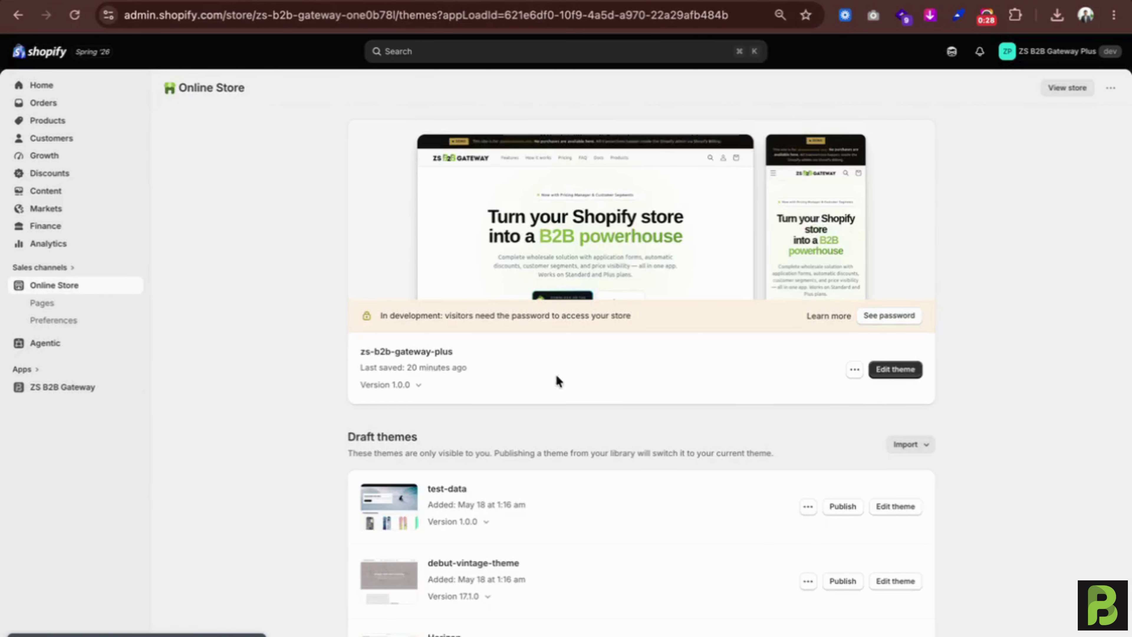
Open the zs-b2b-gateway-plus theme for editing and show its app embeds.
left_click(897, 376)
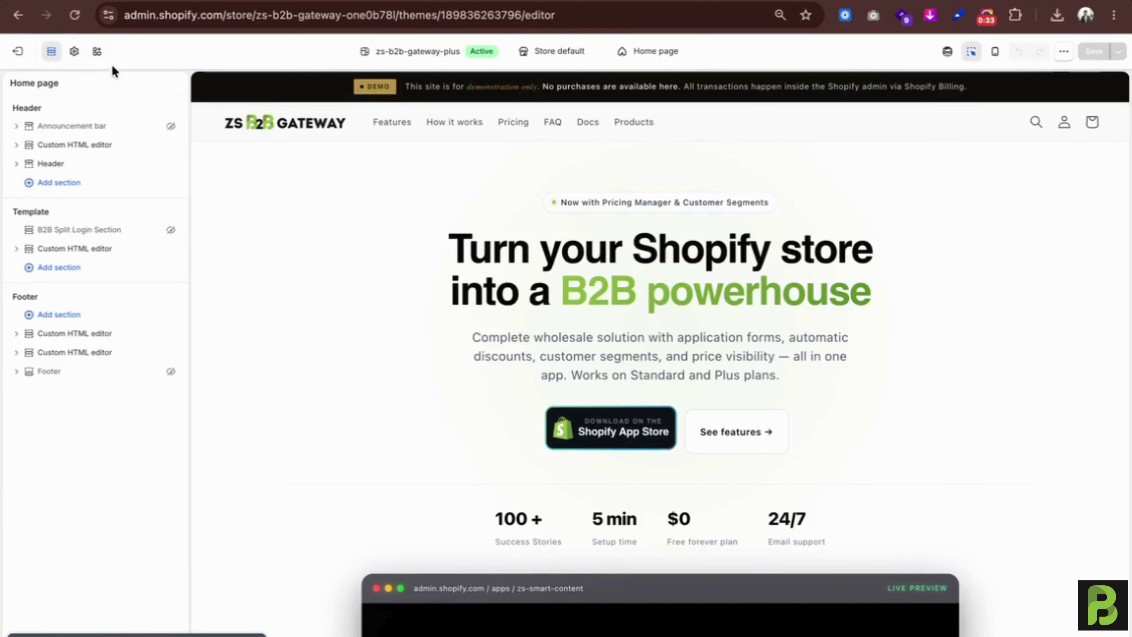
left_click(96, 51)
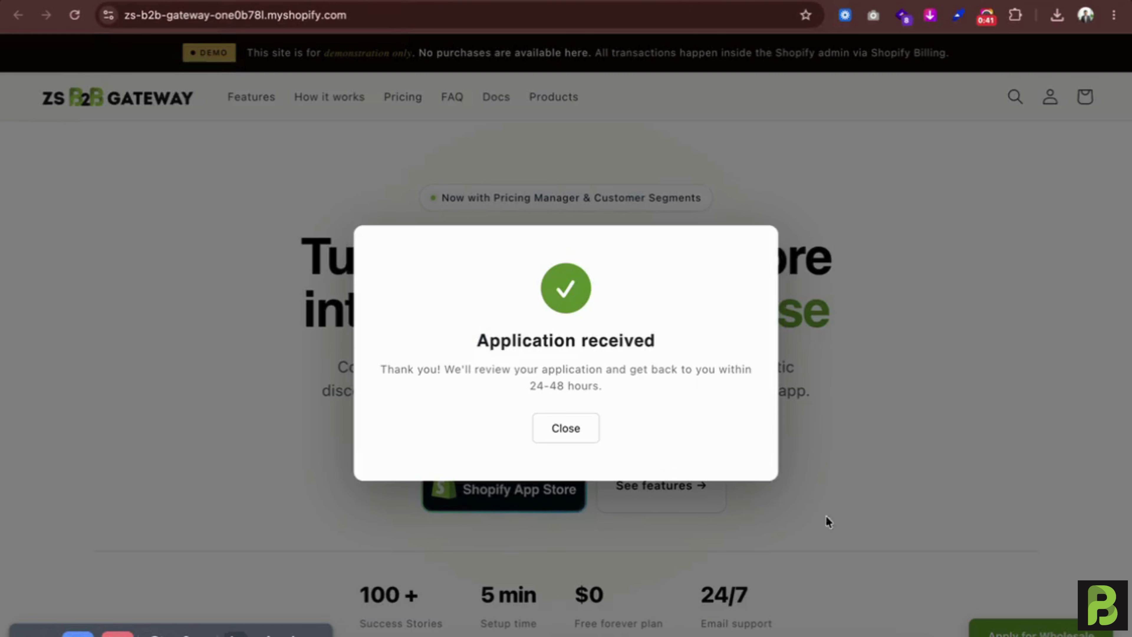
Dismiss the application confirmation on the Plus store's live storefront, open the wholesale application form and leave it again.
left_click(565, 428)
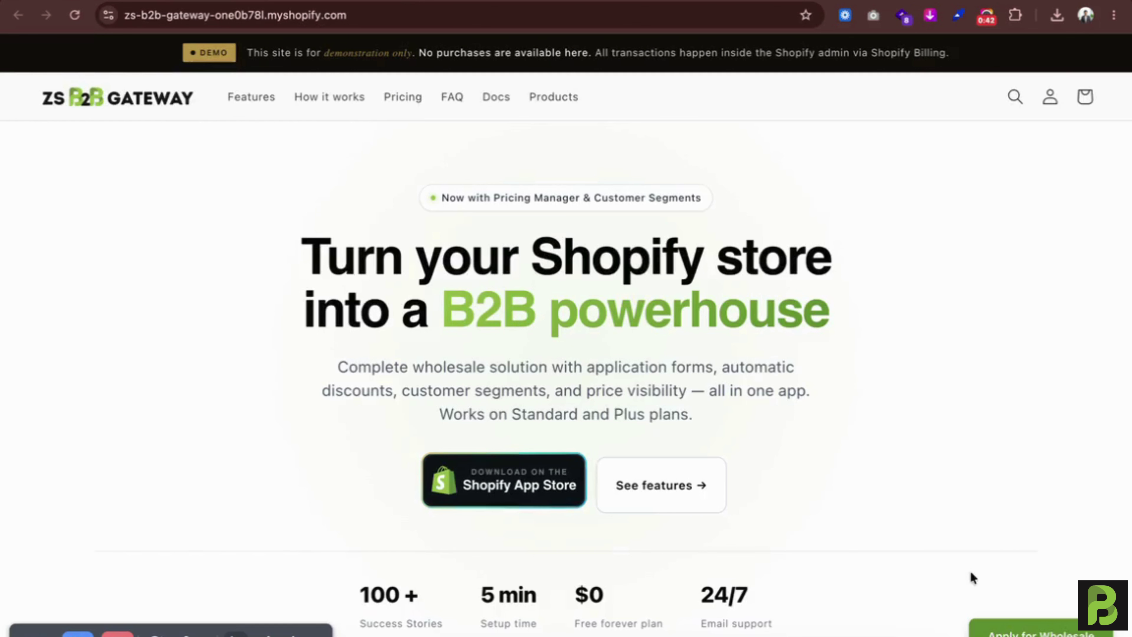
left_click(1024, 632)
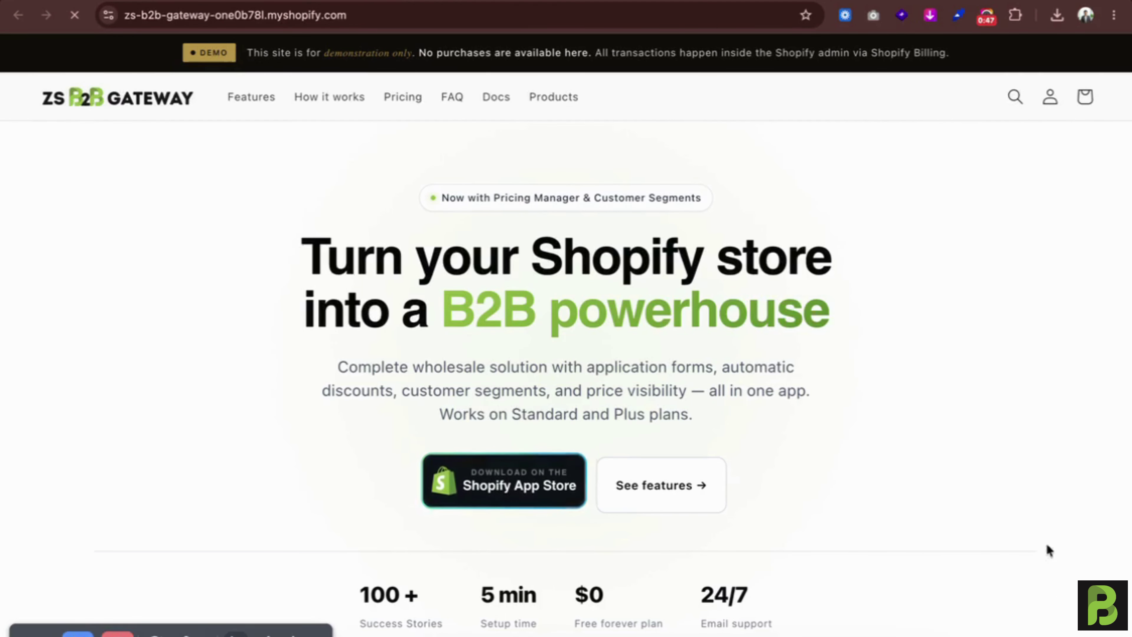
key("Escape")
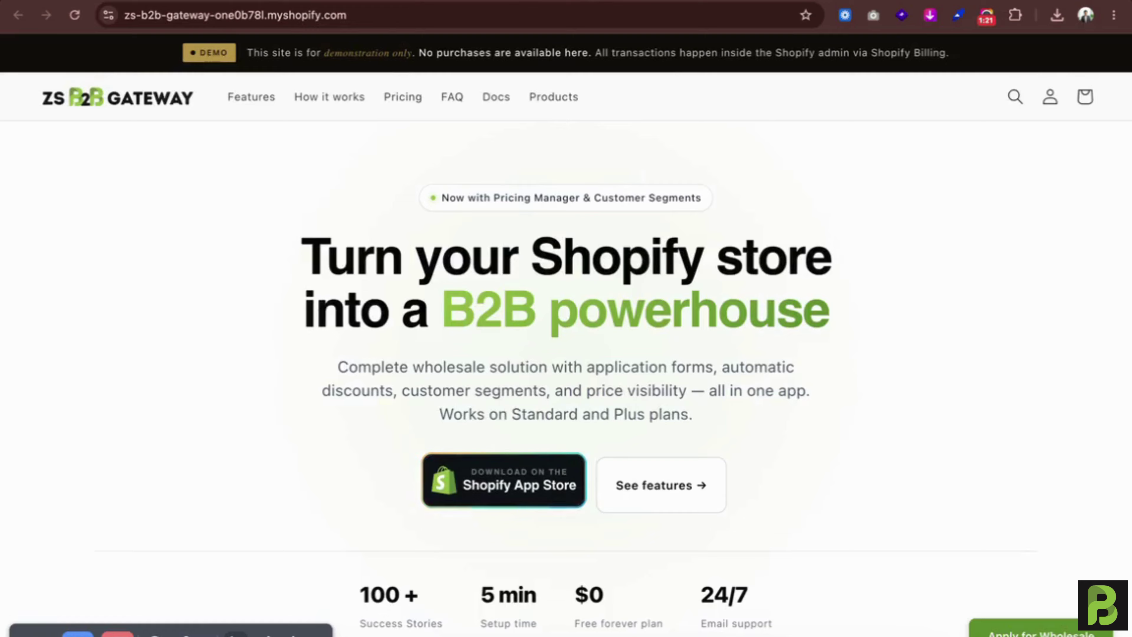
Switch back to the Plus store's admin and open the pending eid discount application from the app's Applications list.
key("ctrl+Tab")
key("ctrl+Tab")
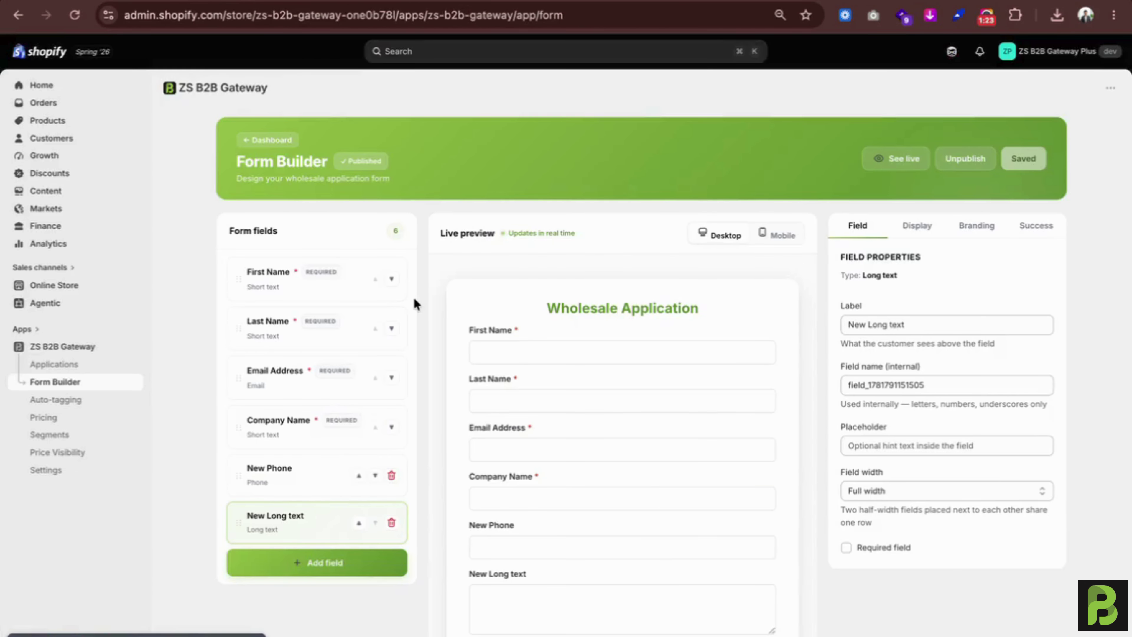
left_click(54, 364)
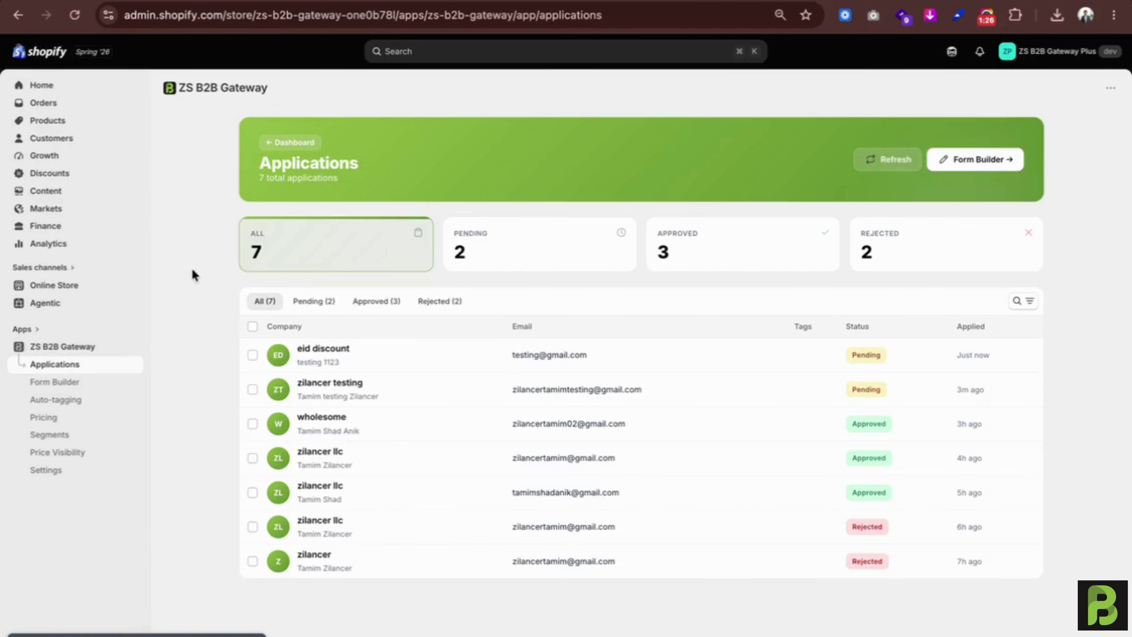
left_click(593, 358)
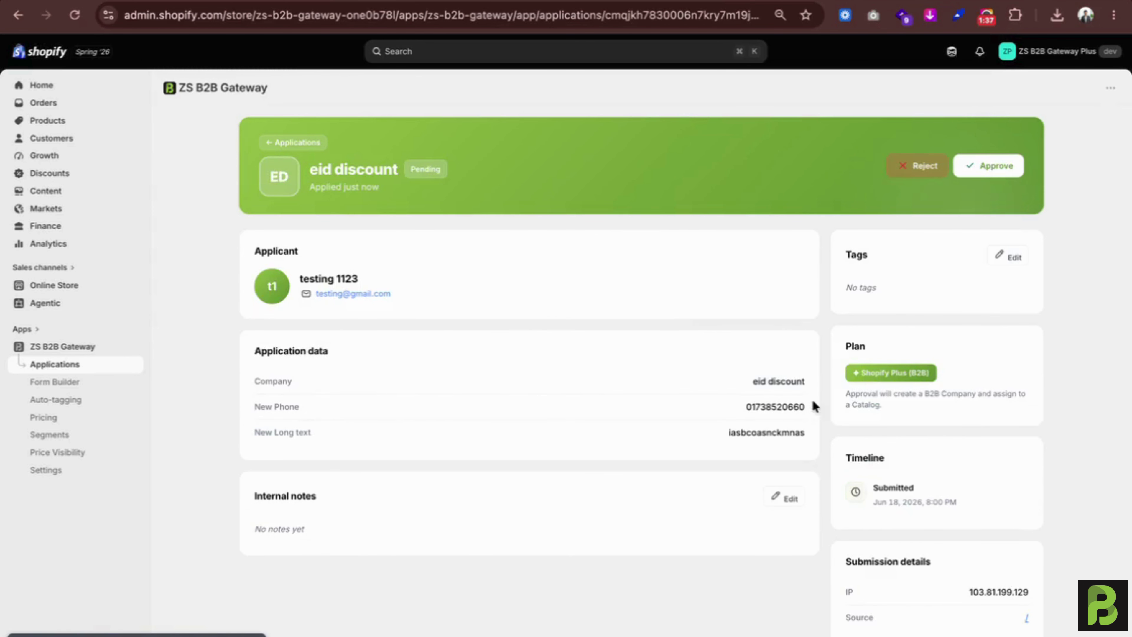
Review the catalogs offered for assignment when approving the eid discount application, and cancel the approval.
left_click(988, 167)
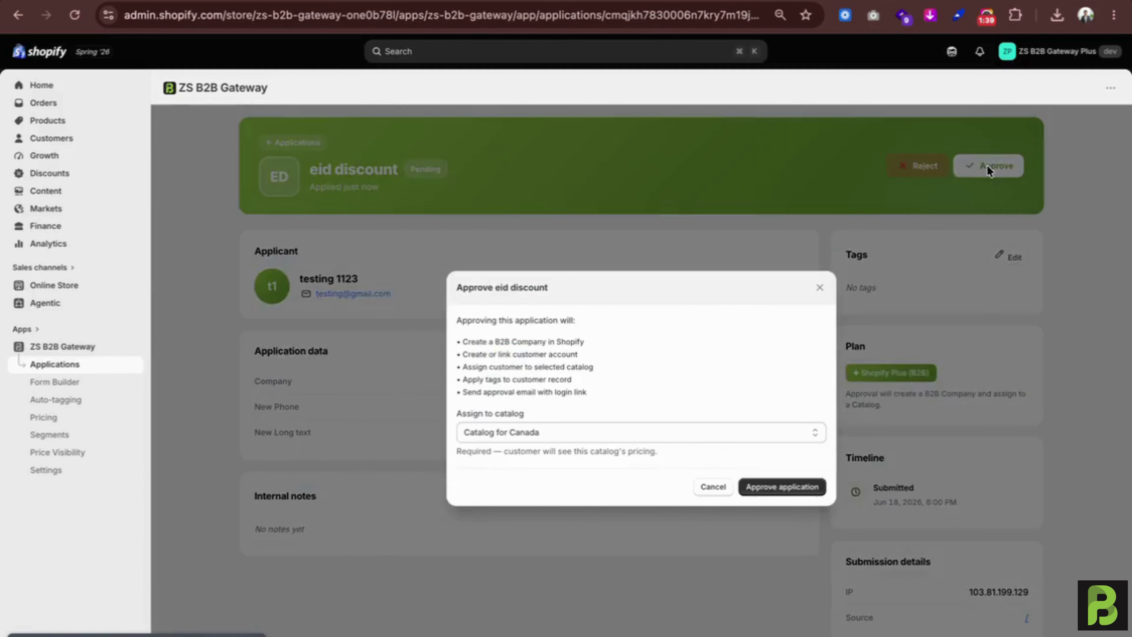
left_click(601, 427)
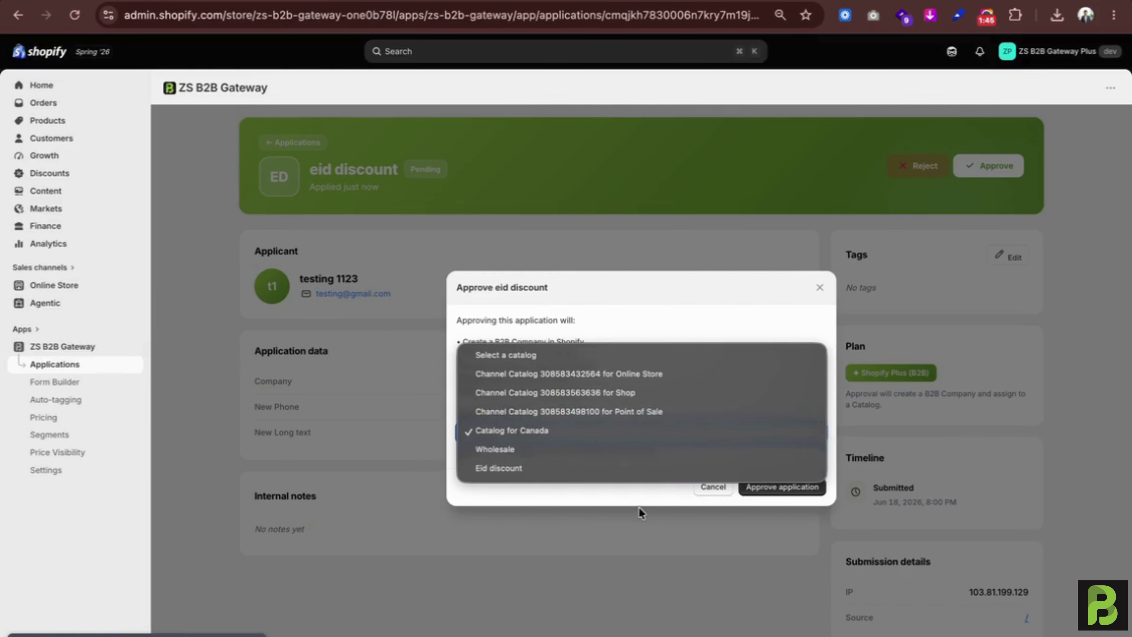
left_click(691, 488)
left_click(703, 489)
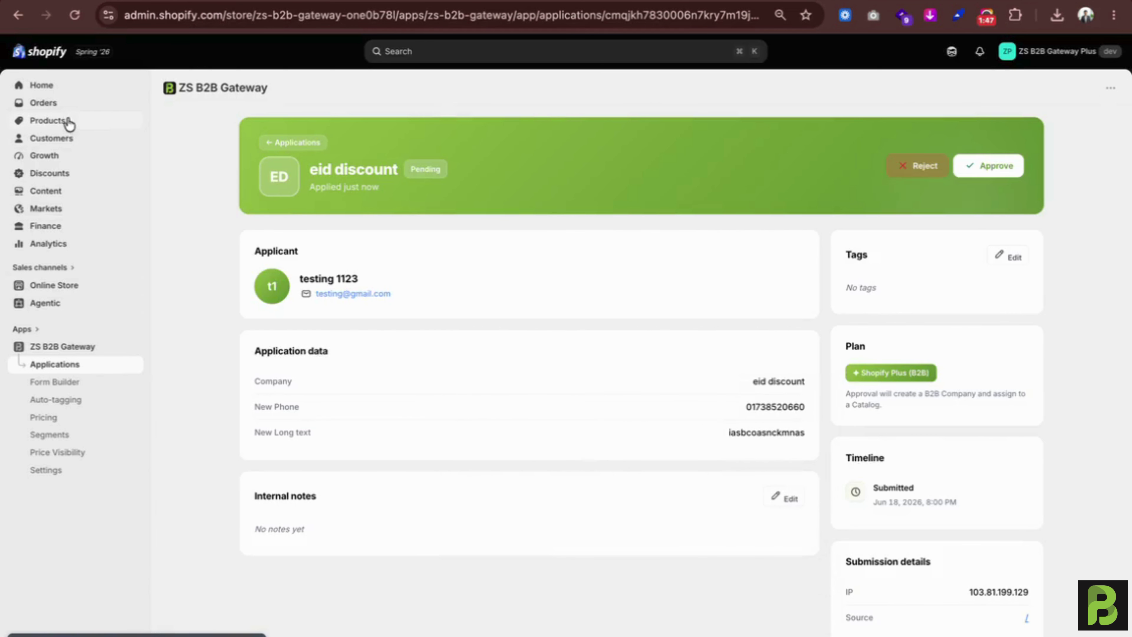
Create a new catalog under Markets and title it Eid discount testing.
left_click(63, 209)
left_click(49, 226)
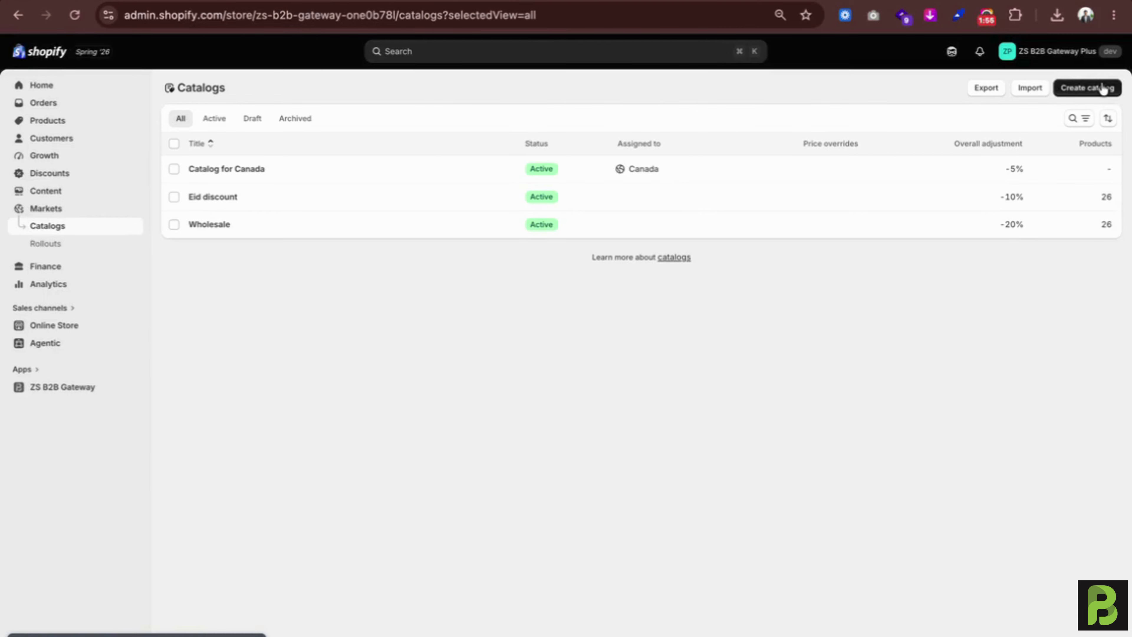
left_click(1104, 88)
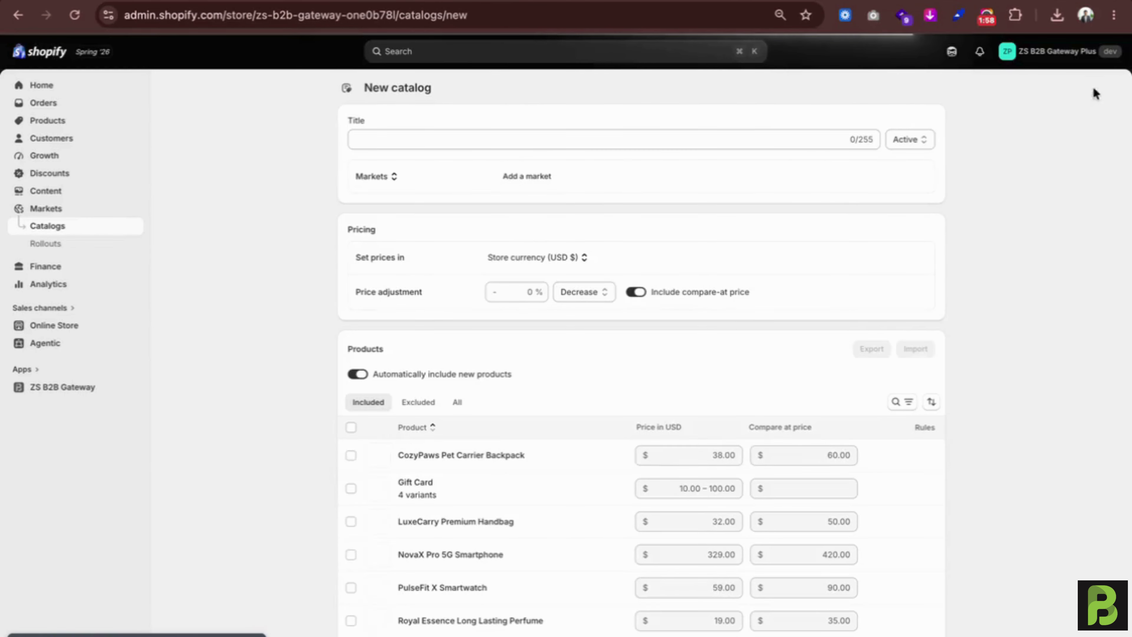
left_click(415, 142)
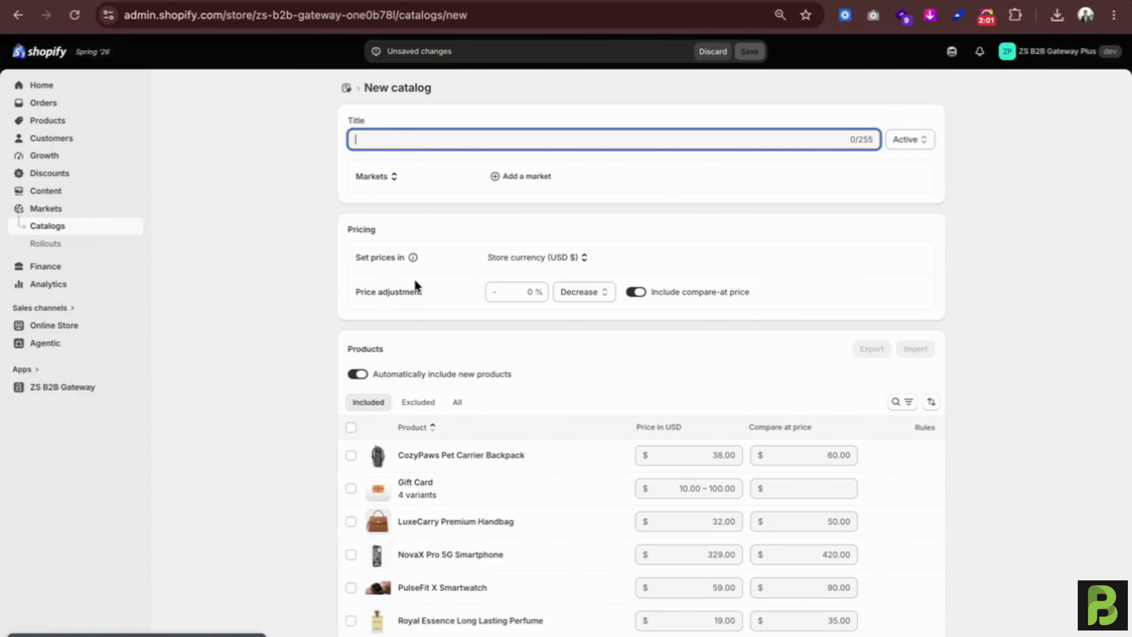
type("Eid dis")
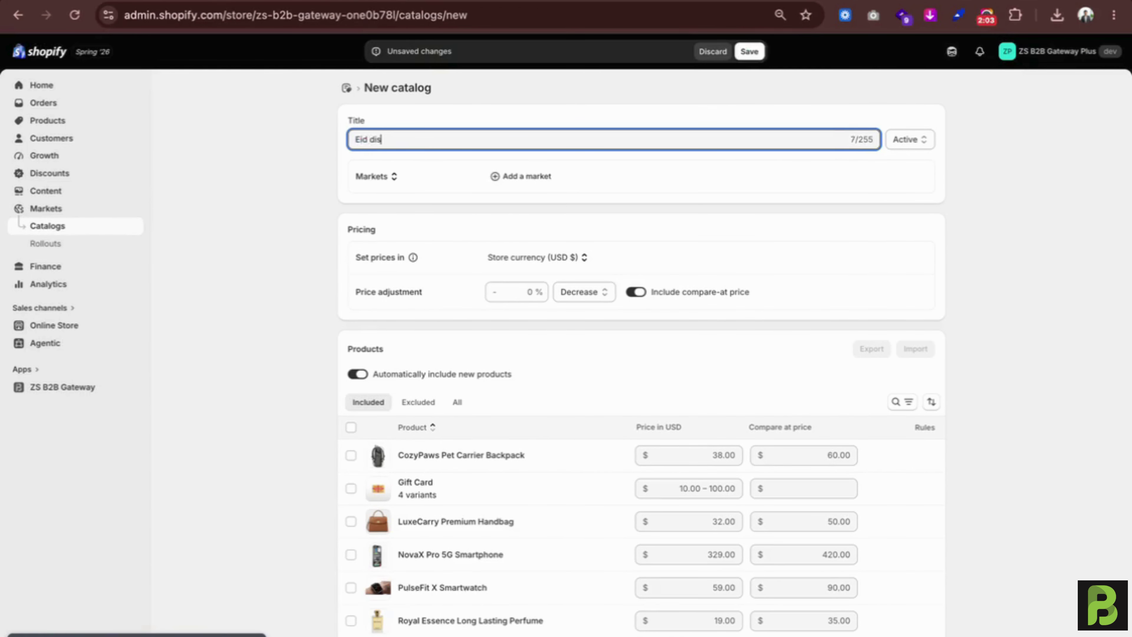
type("count testing")
Set the new catalog's price adjustment to a 30% decrease, save the catalog and return to the catalog list.
left_click(526, 296)
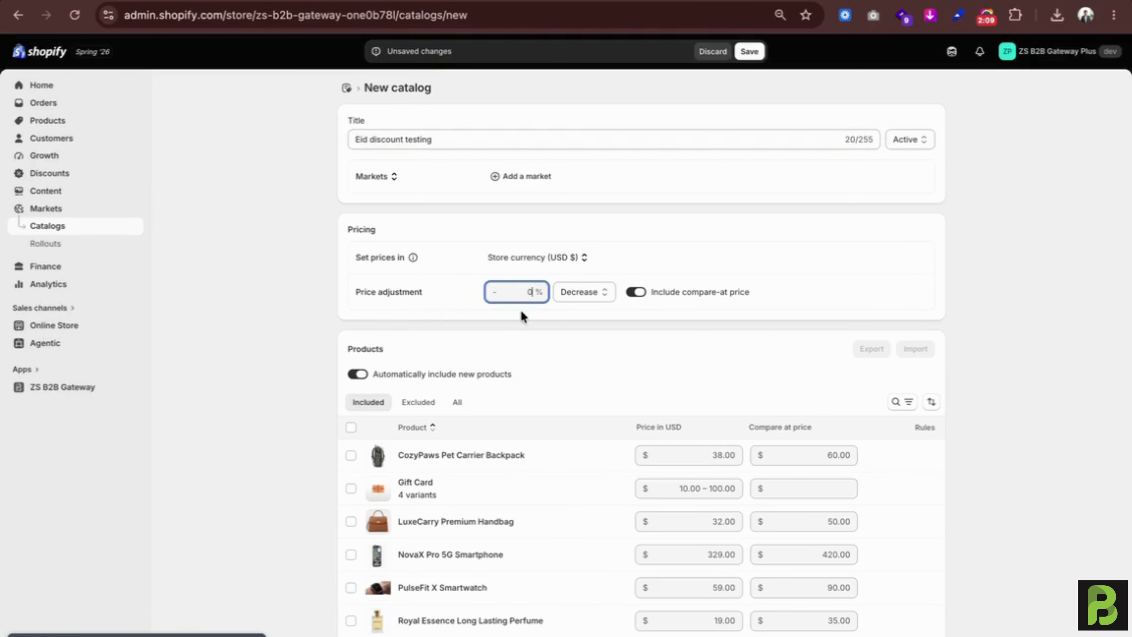
type("30")
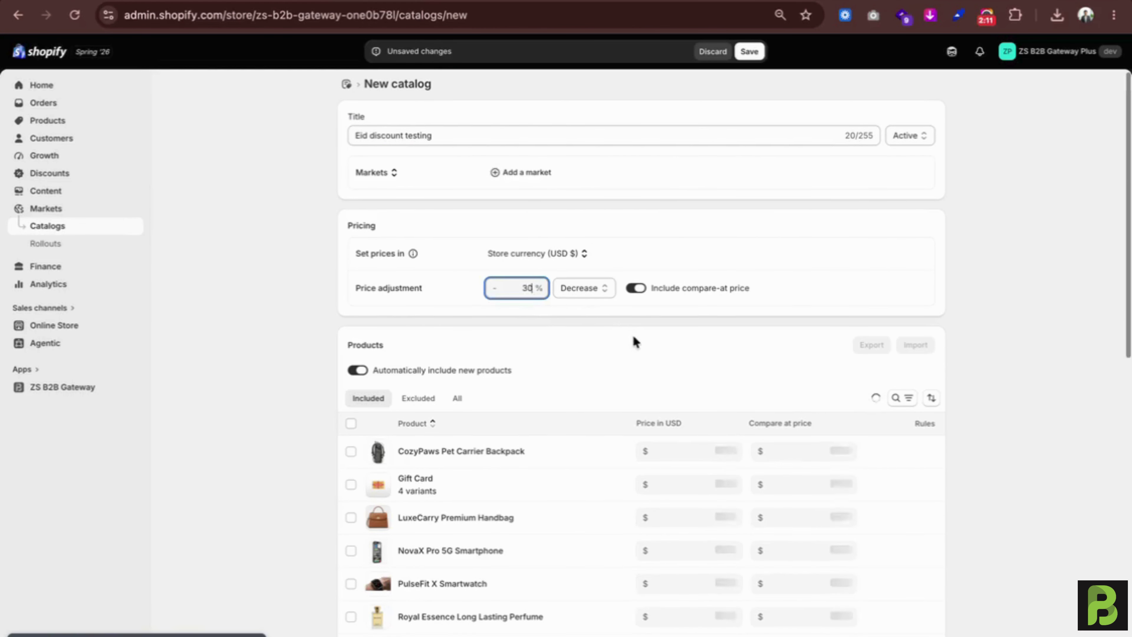
scroll(636, 343, "down", 2)
left_click(352, 372)
scroll(352, 372, "up", 2)
left_click(750, 51)
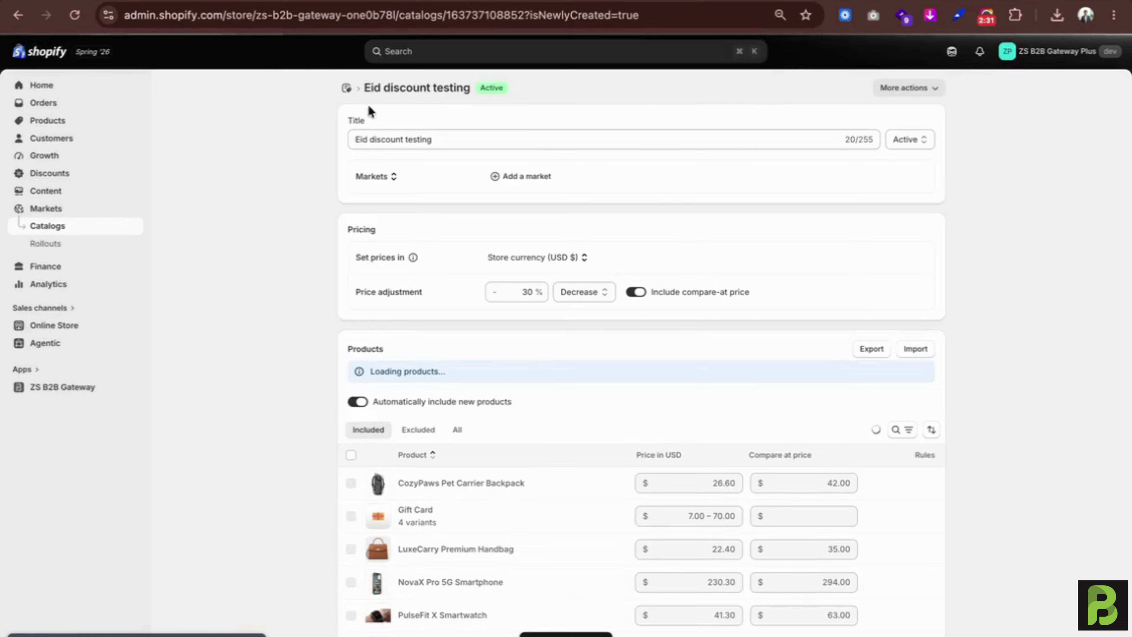
left_click(346, 89)
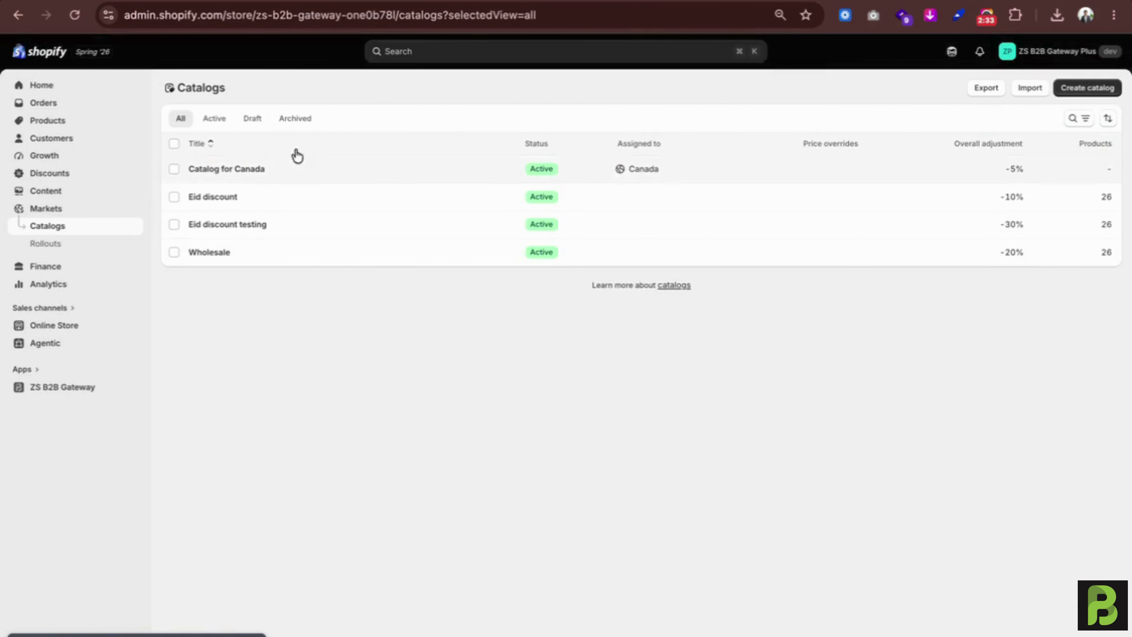